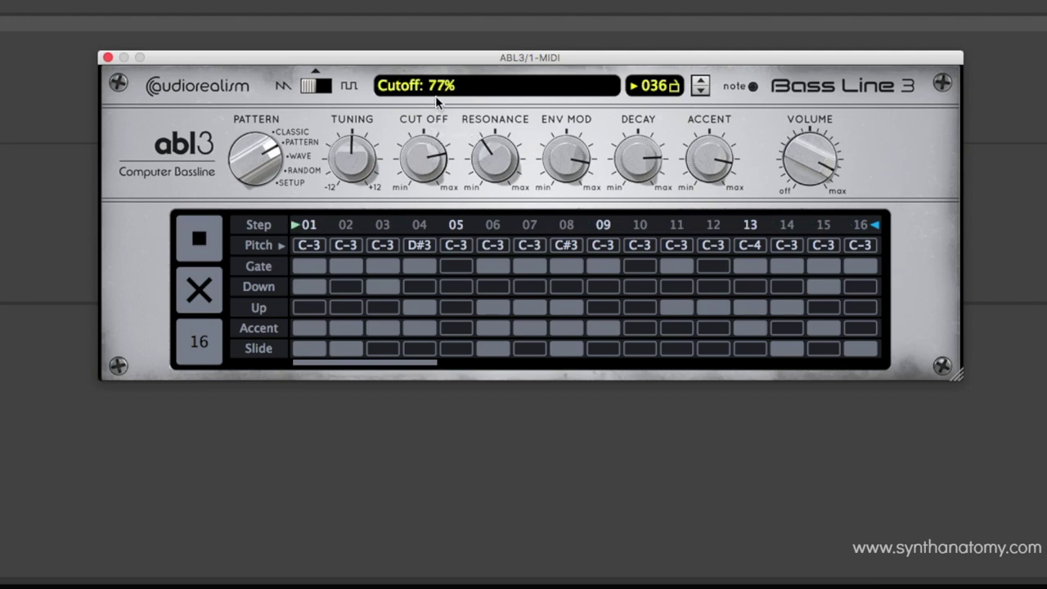
Increase the resonance while sweeping the cutoff up and back down to 37%.
drag(432, 162, 514, 91)
drag(495, 164, 501, 141)
drag(420, 167, 429, 263)
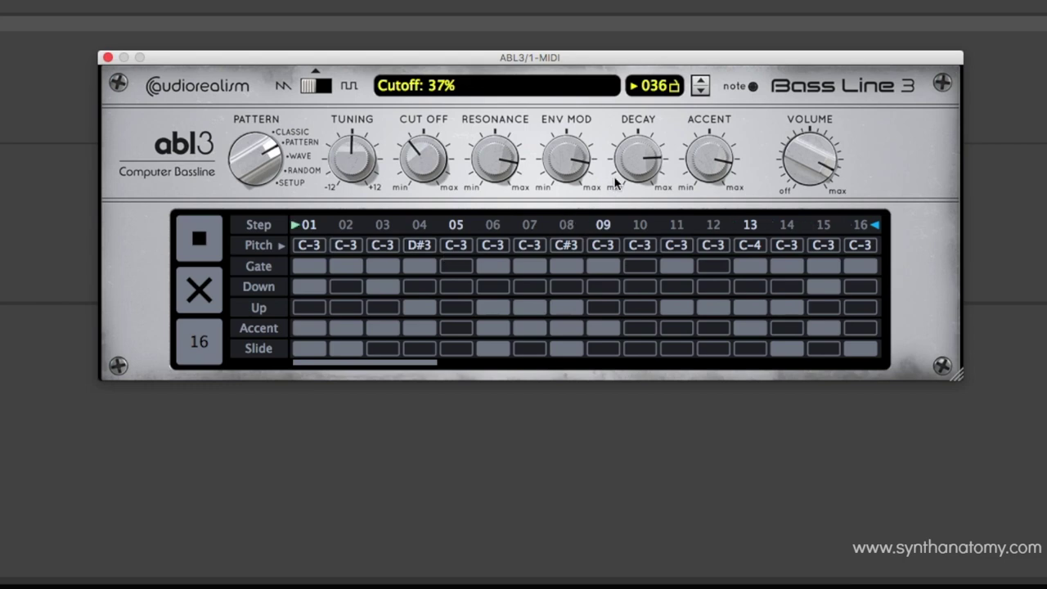
Adjust the decay slightly, raise the cutoff again and bring the resonance down to 42%.
drag(654, 155, 585, 159)
drag(493, 168, 491, 149)
drag(424, 162, 457, 89)
drag(495, 162, 459, 272)
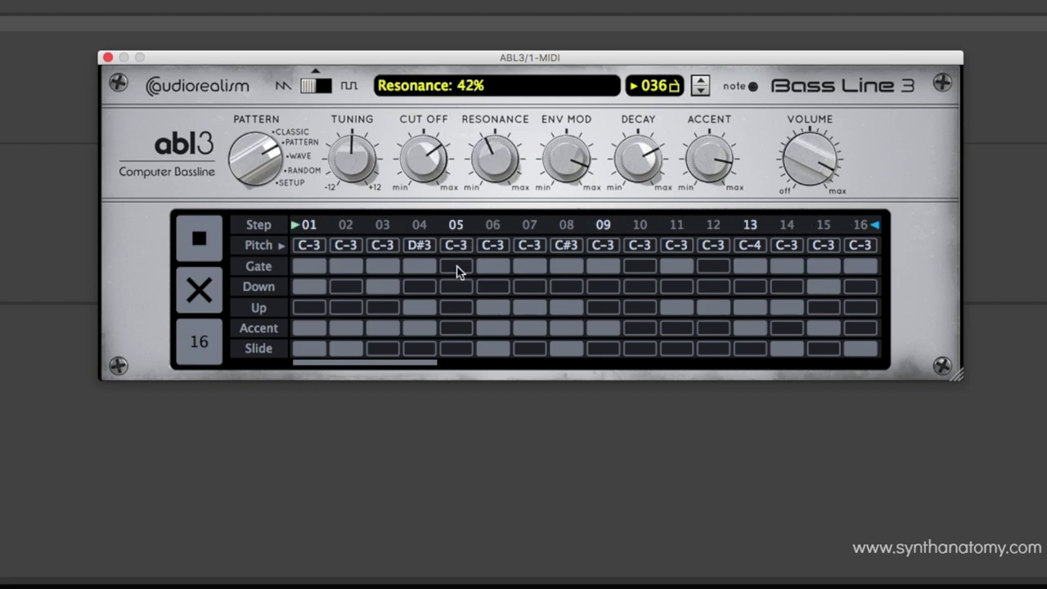
Raise the resonance moderately and sweep the cutoff down and back up to 69%.
drag(495, 158, 489, 183)
drag(426, 170, 394, 256)
mouse_move(436, 155)
mouse_down()
mouse_move(475, 171)
mouse_move(523, 87)
mouse_move(431, 176)
mouse_move(438, 86)
mouse_move(427, 160)
mouse_move(449, 84)
mouse_move(456, 102)
mouse_up()
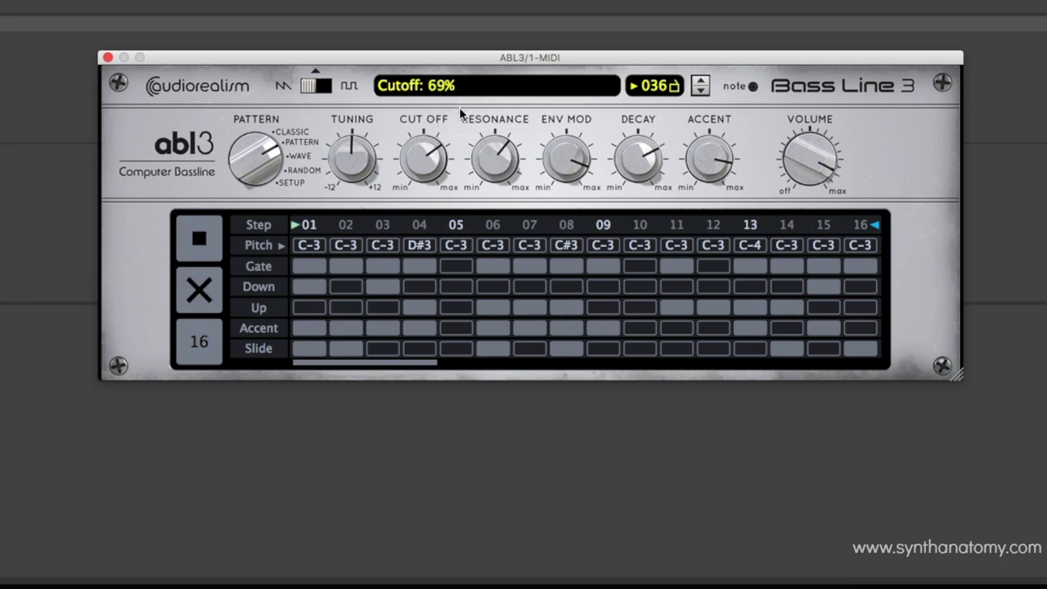
Close the filter by lowering the cutoff and reduce the resonance on pattern 036.
drag(424, 160, 414, 274)
drag(491, 159, 475, 260)
drag(423, 159, 419, 205)
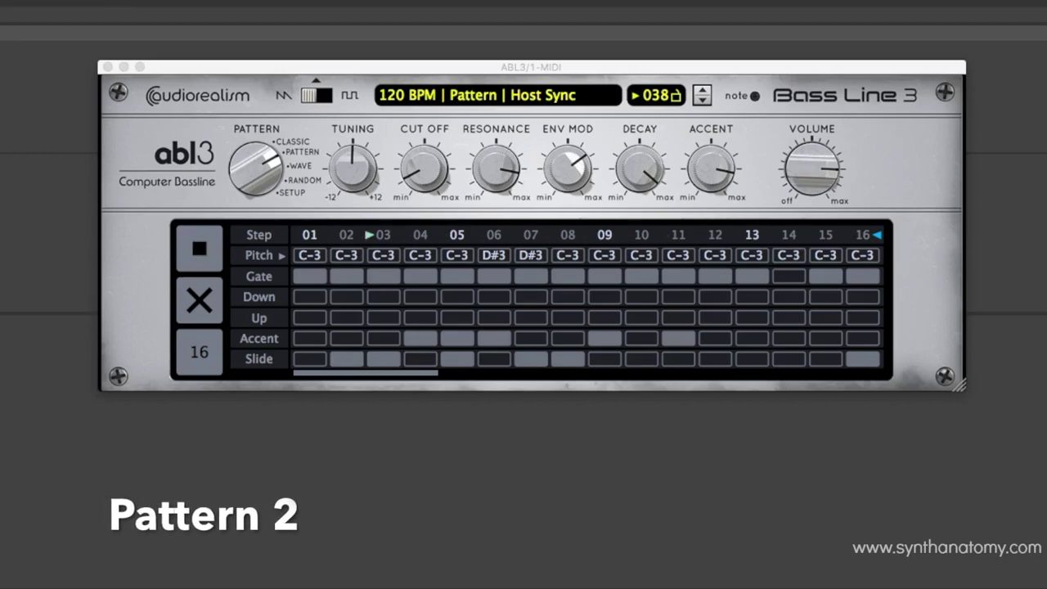
Set the volume to 85% and open the cutoff up to 100% on pattern 038.
drag(817, 164, 816, 155)
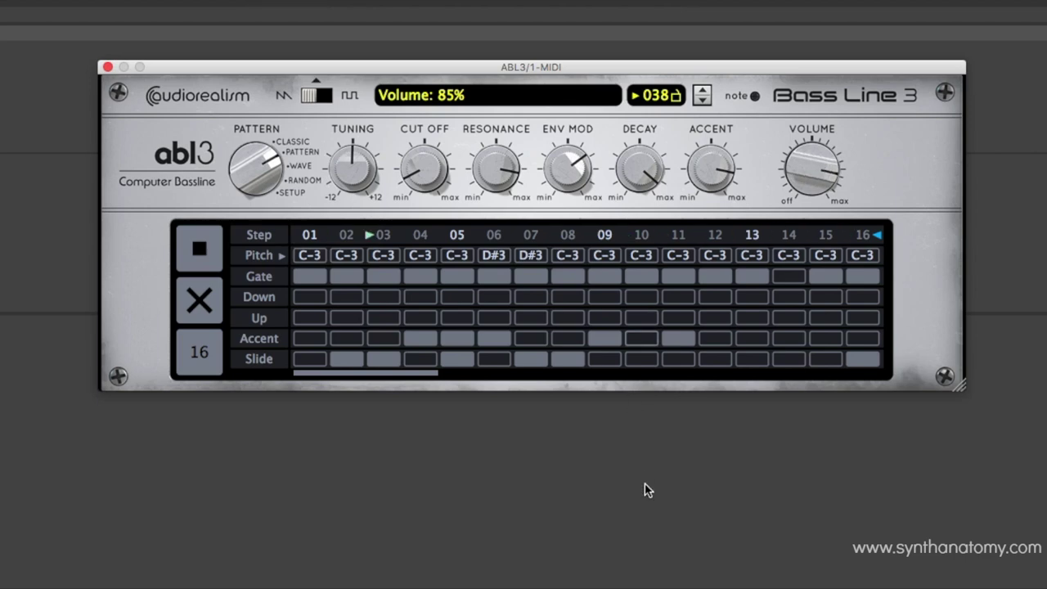
drag(422, 161, 454, 99)
drag(433, 167, 433, 38)
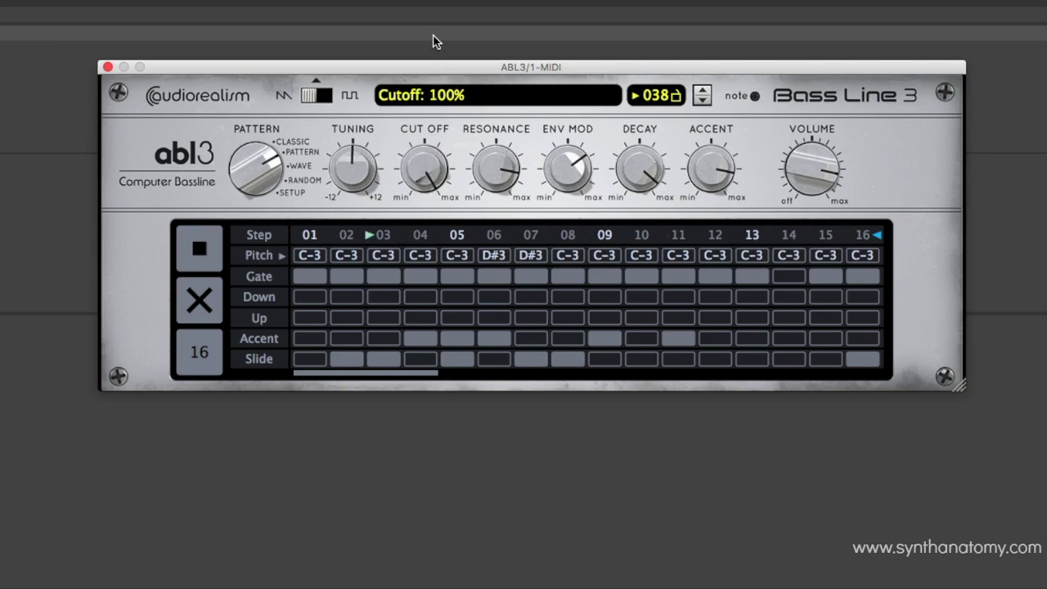
Bring the cutoff down to around its midpoint and lower the resonance to 31%.
drag(412, 164, 423, 215)
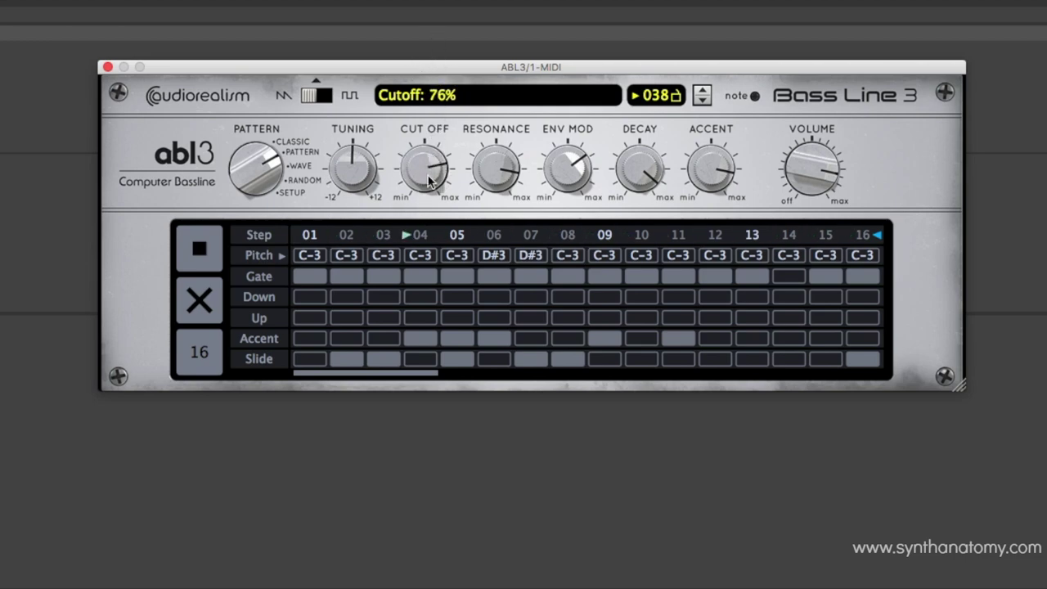
drag(419, 179, 393, 215)
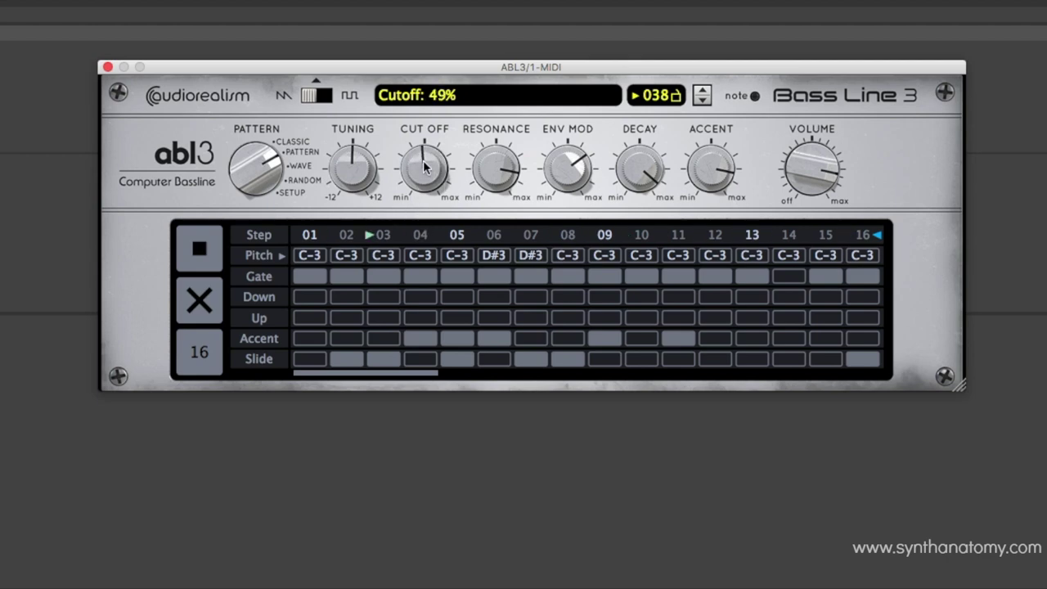
drag(424, 166, 429, 139)
drag(489, 167, 499, 233)
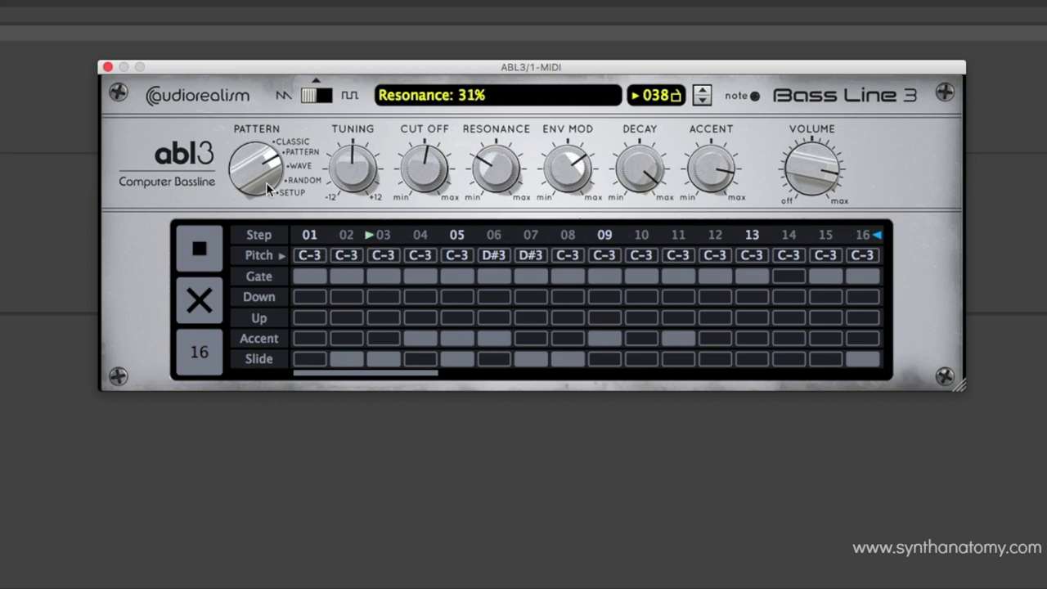
Keep the Pattern Edit page selected, set the envelope modulation to 92%, lower the accent and raise the cutoff to 90%.
drag(269, 201, 257, 198)
drag(264, 161, 267, 154)
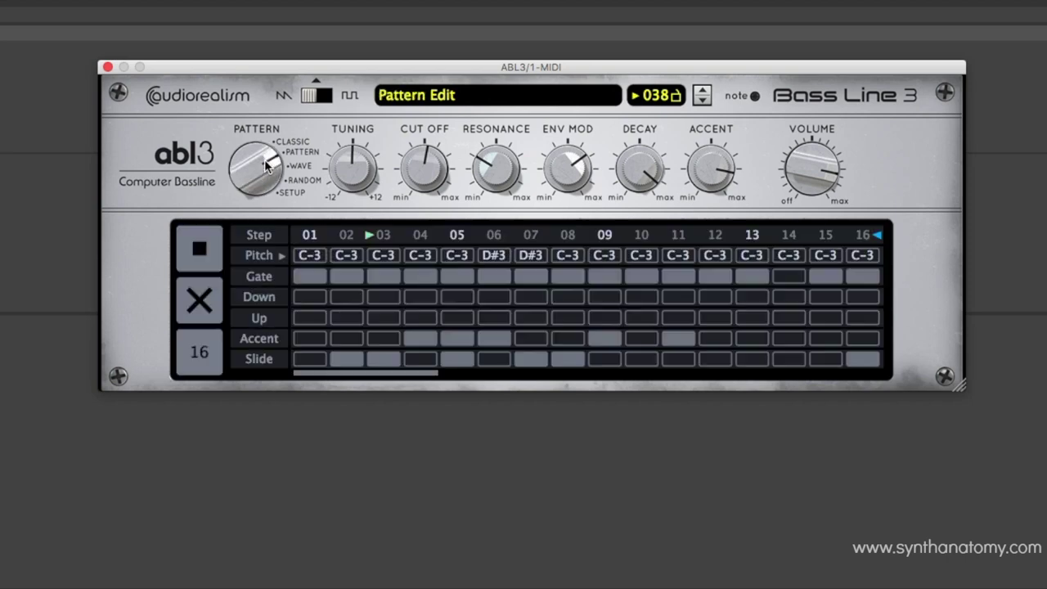
drag(548, 153, 582, 106)
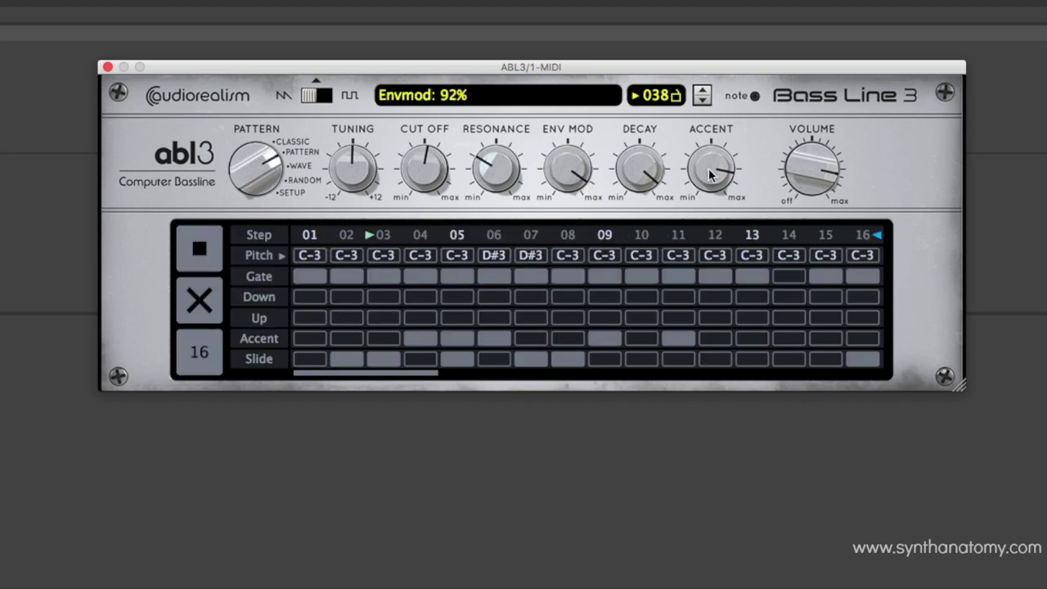
drag(710, 172, 712, 213)
drag(427, 170, 438, 88)
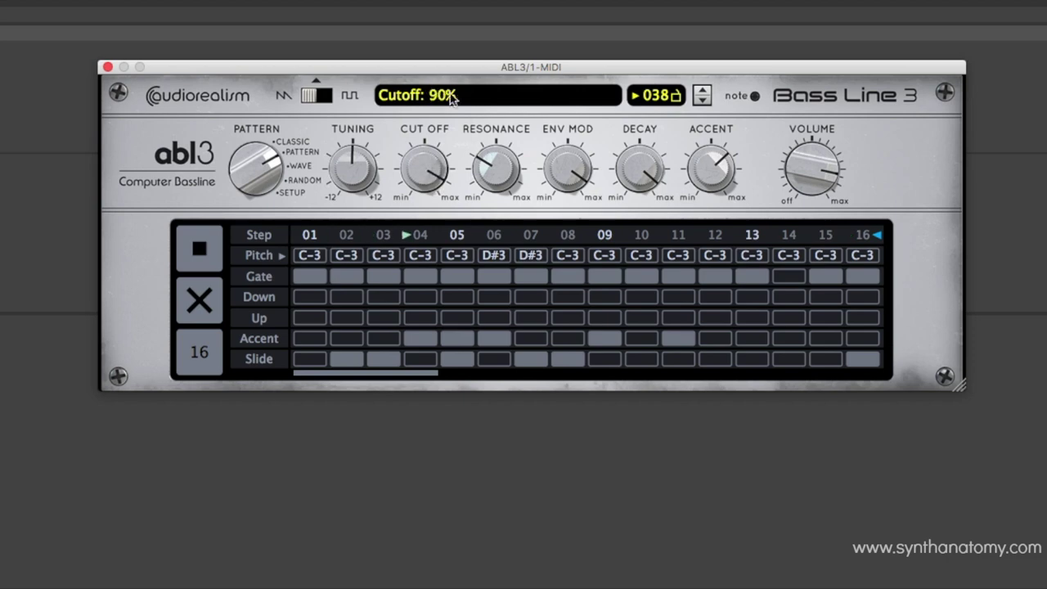
Boost the resonance while sweeping the cutoff down, and reduce the envelope modulation.
drag(487, 168, 522, 31)
drag(421, 145, 405, 260)
drag(436, 146, 425, 203)
drag(571, 174, 576, 230)
Bring the resonance down near its midpoint, with the cutoff at 77% and the accent at 78%.
drag(428, 167, 428, 93)
drag(493, 176, 496, 274)
drag(432, 184, 446, 118)
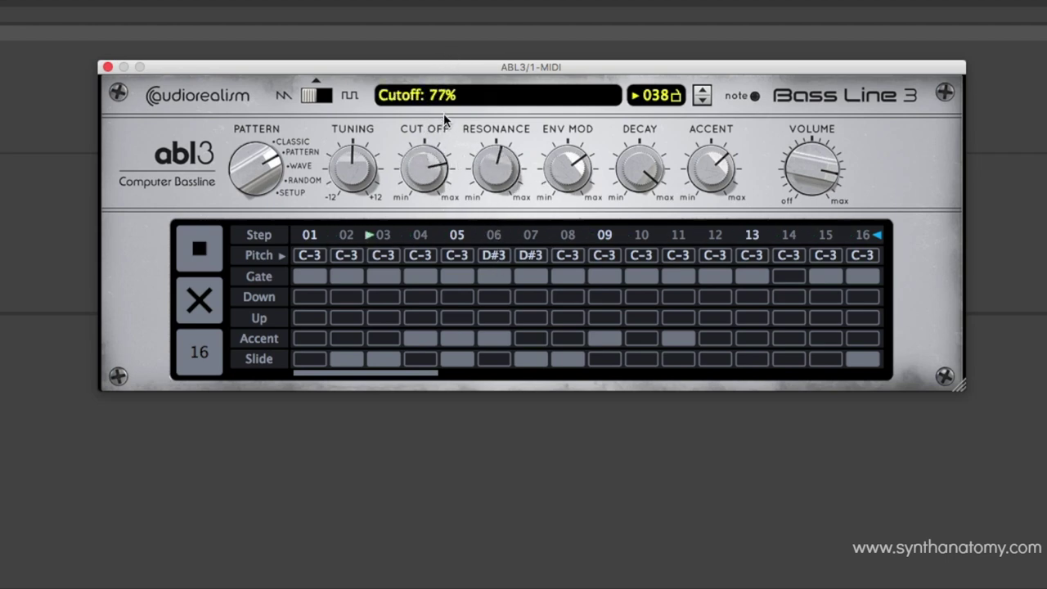
drag(715, 173, 710, 164)
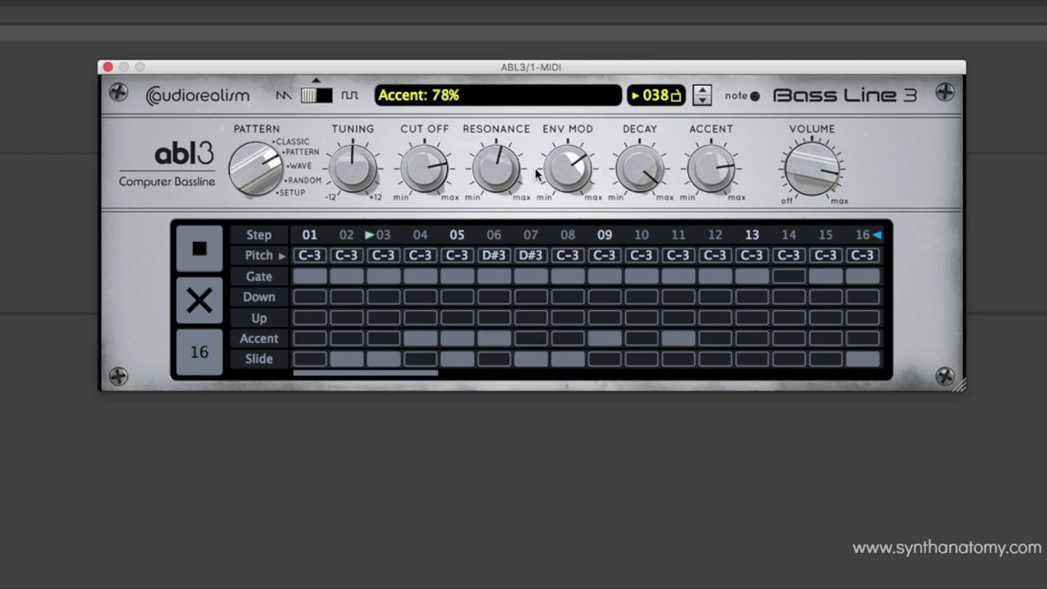
Lower the resonance and dip the cutoff before bringing it to 72%.
drag(508, 168, 502, 222)
drag(434, 173, 434, 221)
drag(420, 172, 428, 128)
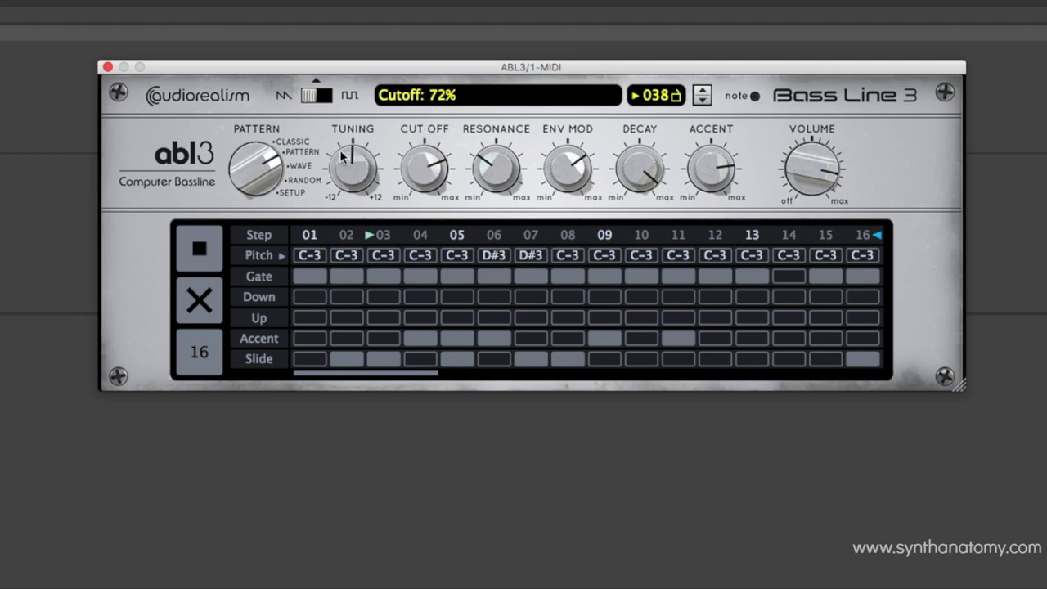
Open the Preferences / Setup page and set VCO Mode to 1.
drag(273, 161, 285, 19)
click(292, 196)
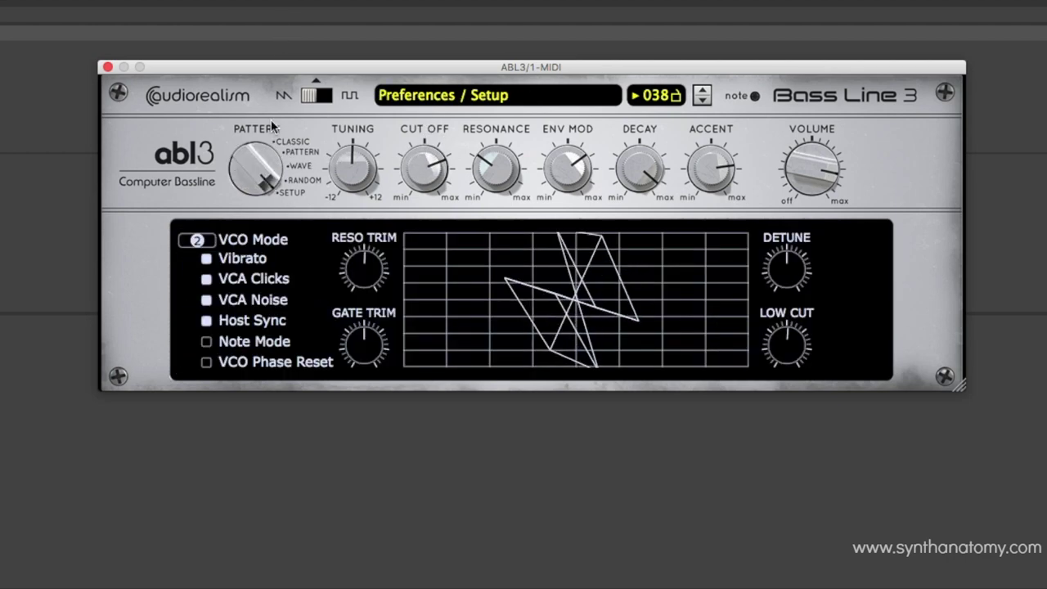
click(185, 241)
Raise the cutoff slightly with the resonance at 79%, and switch the oscillator to the square wave.
mouse_move(425, 167)
mouse_down()
mouse_move(421, 252)
mouse_move(427, 167)
mouse_up()
drag(488, 135, 491, 72)
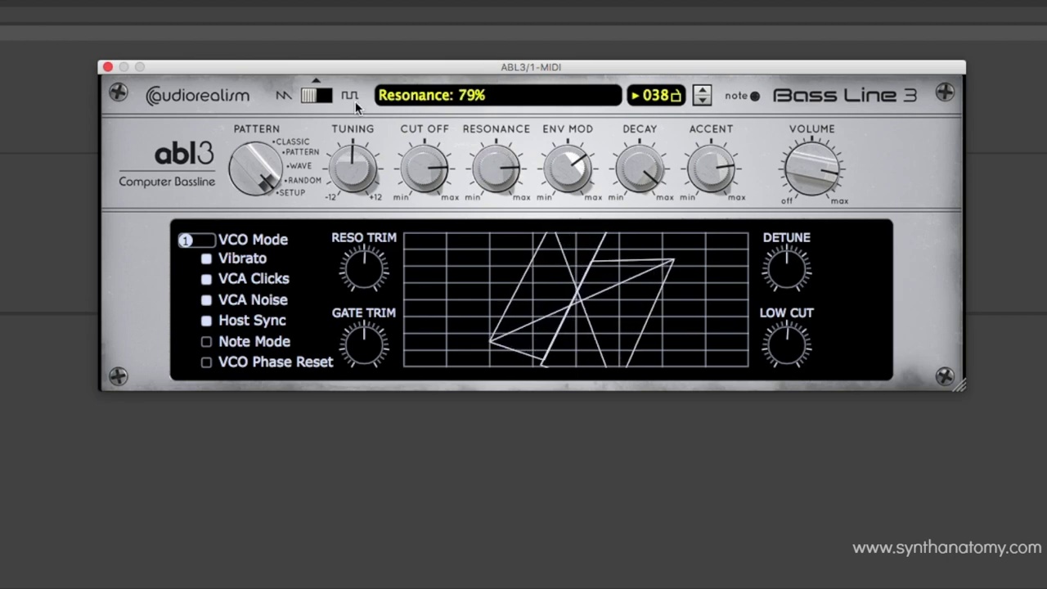
click(318, 96)
Sweep the cutoff up and back down to 21% while increasing the resonance and envelope modulation.
drag(424, 168, 430, 198)
drag(446, 158, 456, 90)
drag(499, 172, 577, 154)
drag(438, 170, 421, 254)
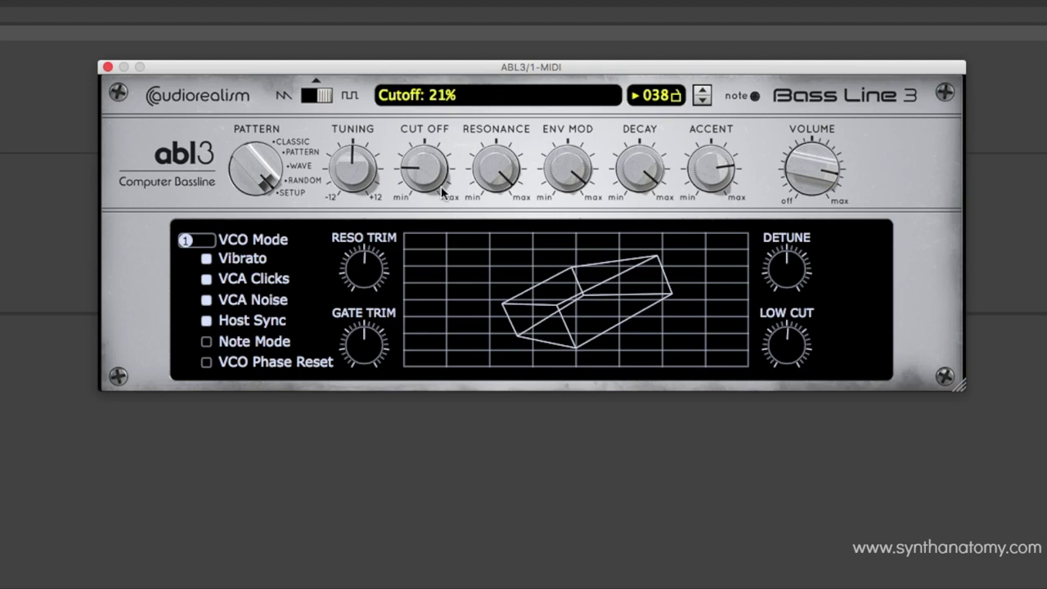
Raise the resonance to maximum, with the cutoff at 18% and the envelope modulation at 66%.
drag(501, 146, 502, 121)
mouse_move(425, 168)
mouse_down()
mouse_move(432, 109)
mouse_move(450, 83)
mouse_move(428, 132)
mouse_move(424, 177)
mouse_up()
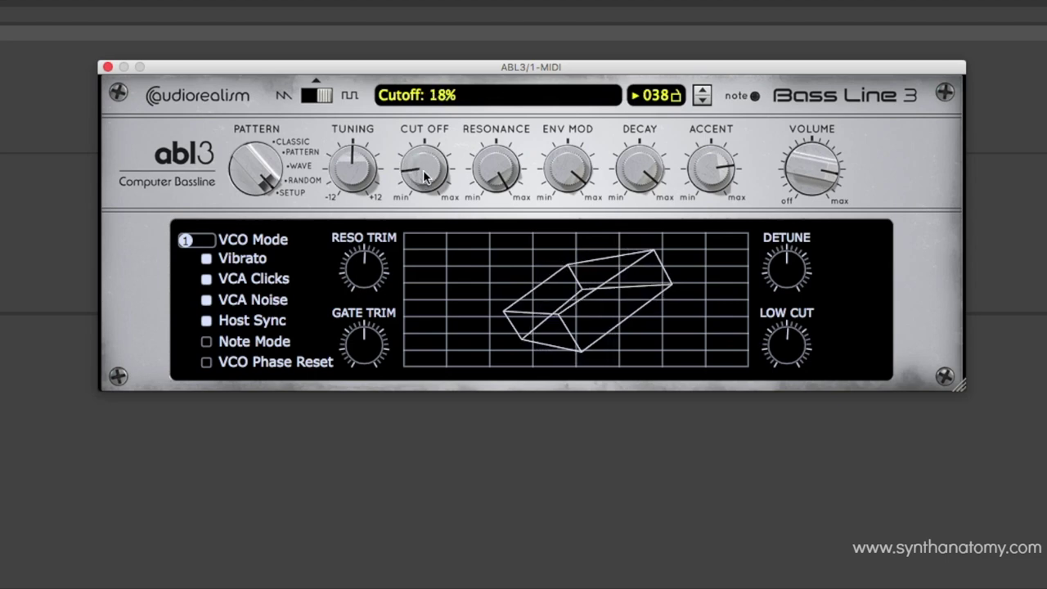
drag(570, 175, 556, 235)
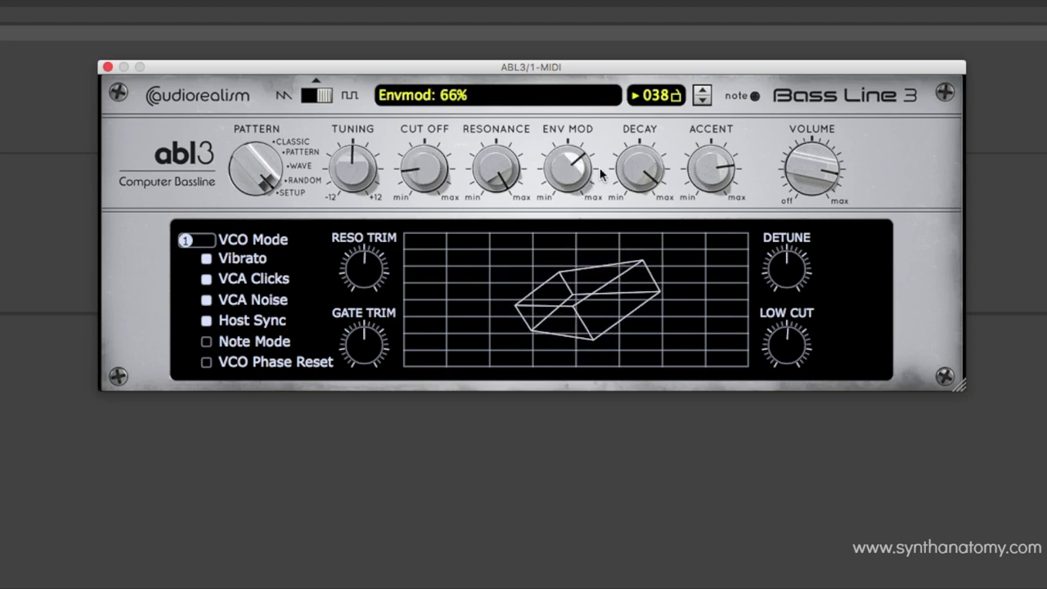
Increase the envelope modulation and accent slightly, and set the filter to 70% resonance and 51% cutoff.
drag(586, 177, 576, 154)
drag(710, 173, 710, 156)
drag(425, 175, 424, 112)
drag(487, 175, 479, 234)
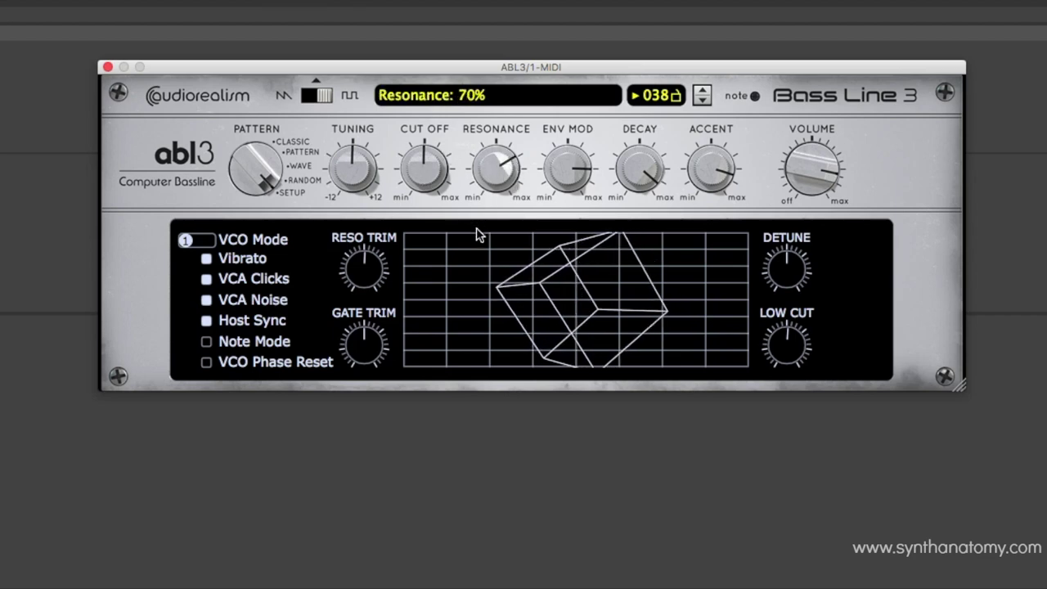
drag(434, 174, 447, 96)
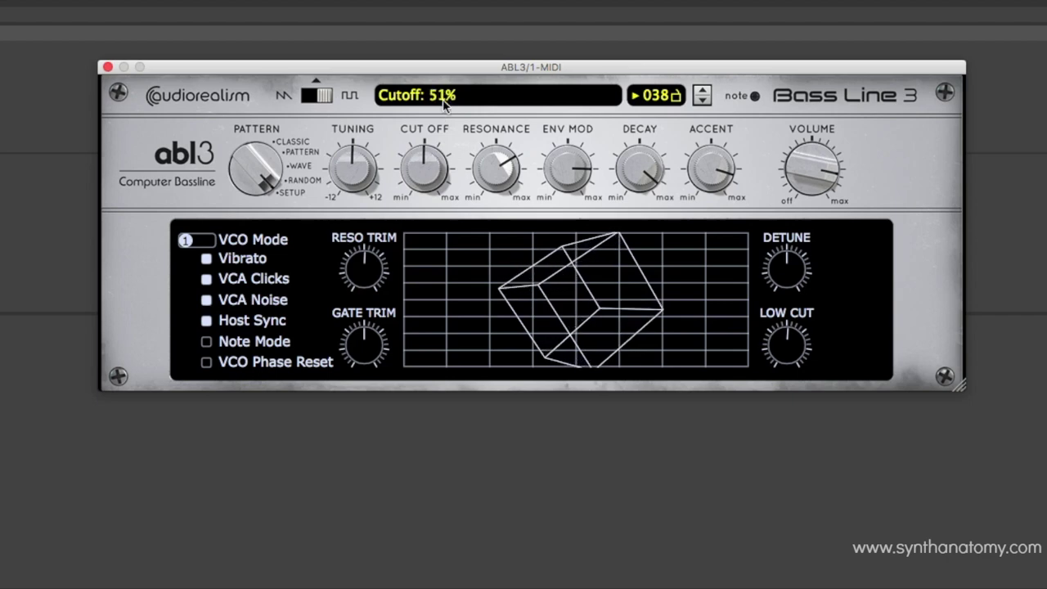
Switch VCO Mode to 3 and reshape the sound with the cutoff raised, lower resonance and decay at 100%.
click(210, 241)
drag(417, 187, 442, 114)
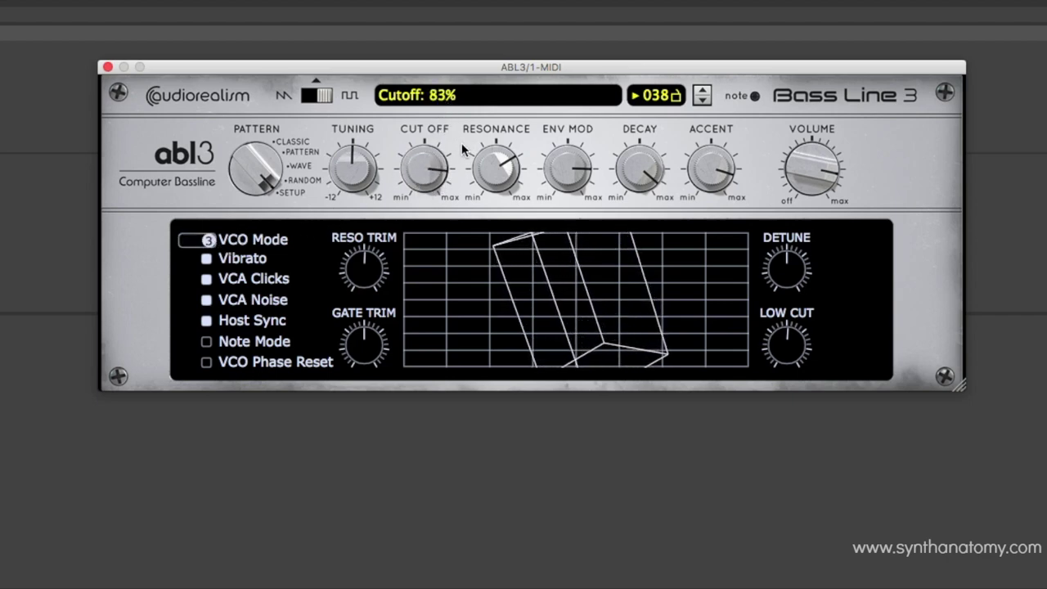
drag(480, 161, 491, 288)
drag(558, 162, 643, 139)
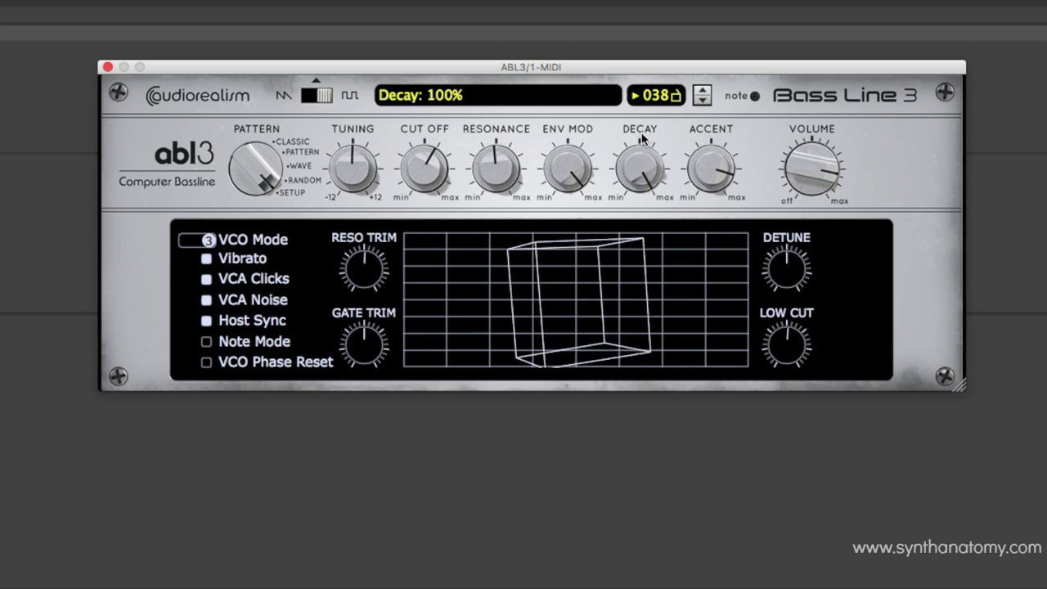
Raise the accent and close the cutoff down to 5%.
drag(704, 168, 566, 155)
drag(450, 160, 393, 242)
drag(429, 184, 431, 195)
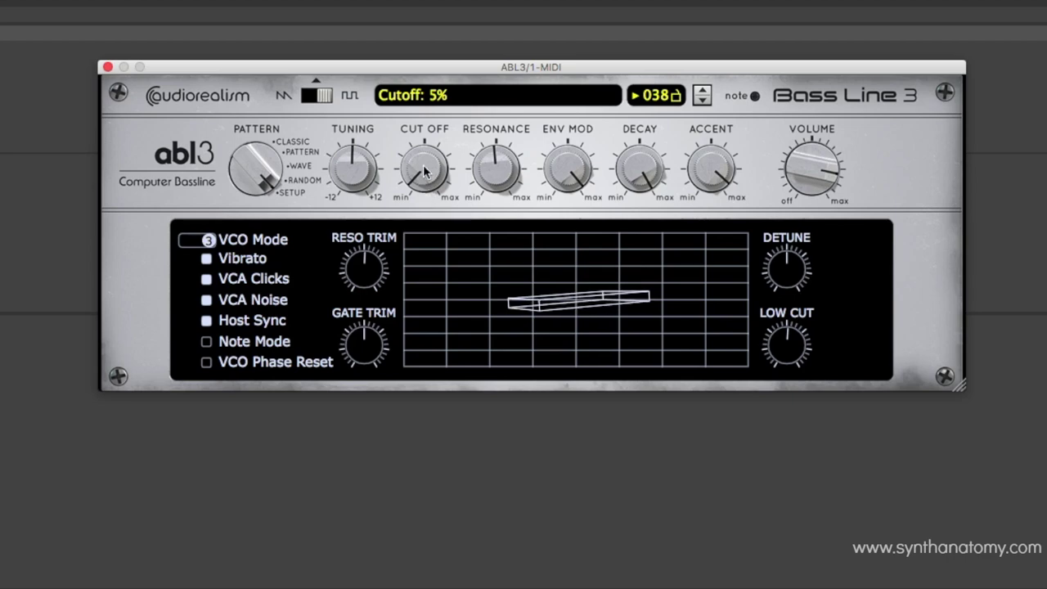
Switch the oscillator back to the sawtooth wave and open the filter with the resonance at 84%.
click(326, 97)
drag(413, 173, 434, 96)
drag(494, 167, 496, 129)
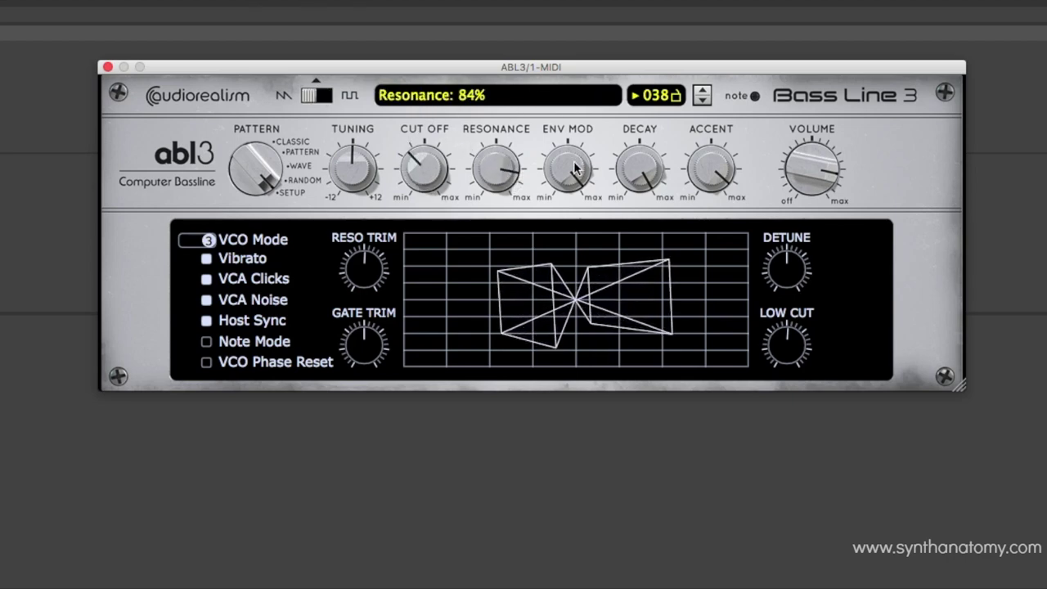
Reduce the envelope modulation and set the decay to 78%, with the cutoff raised and the resonance at 49%.
drag(566, 168, 572, 236)
drag(628, 186, 622, 213)
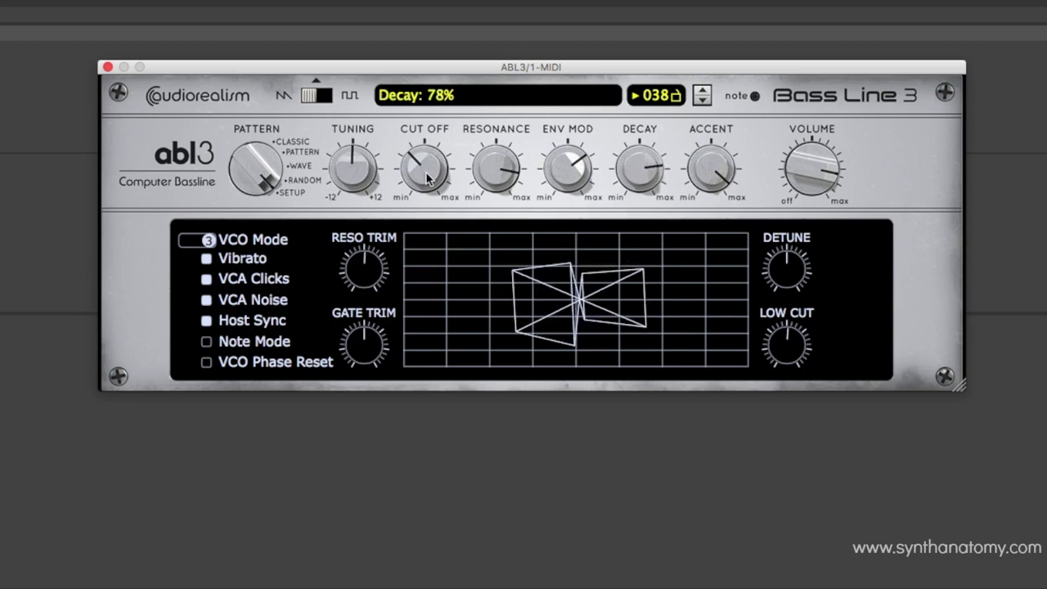
drag(427, 179, 448, 97)
drag(497, 168, 492, 244)
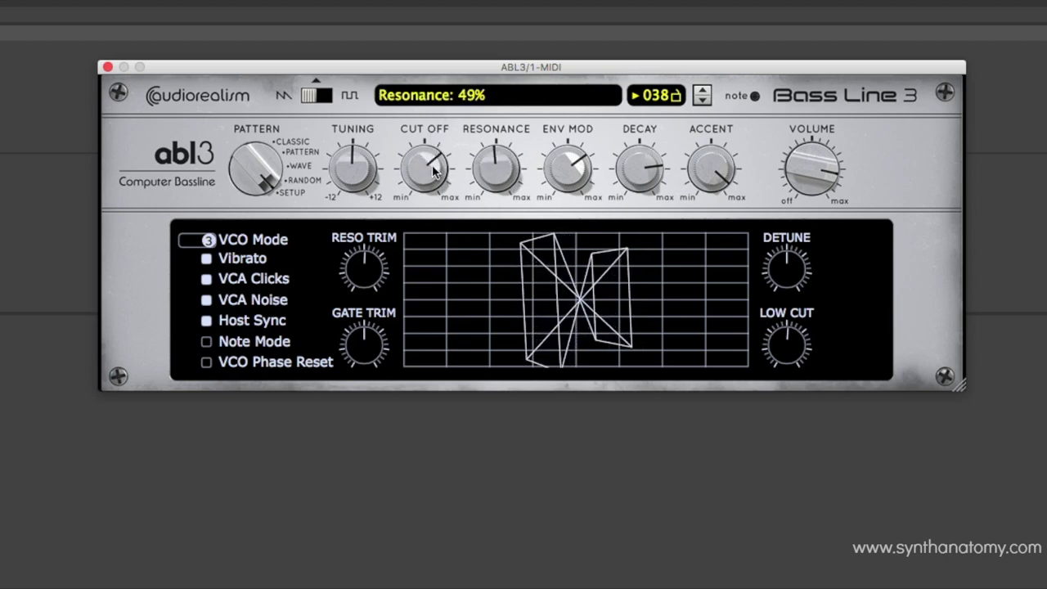
Lower the cutoff and reduce the envelope modulation to 26%.
drag(433, 170, 436, 239)
drag(562, 170, 556, 257)
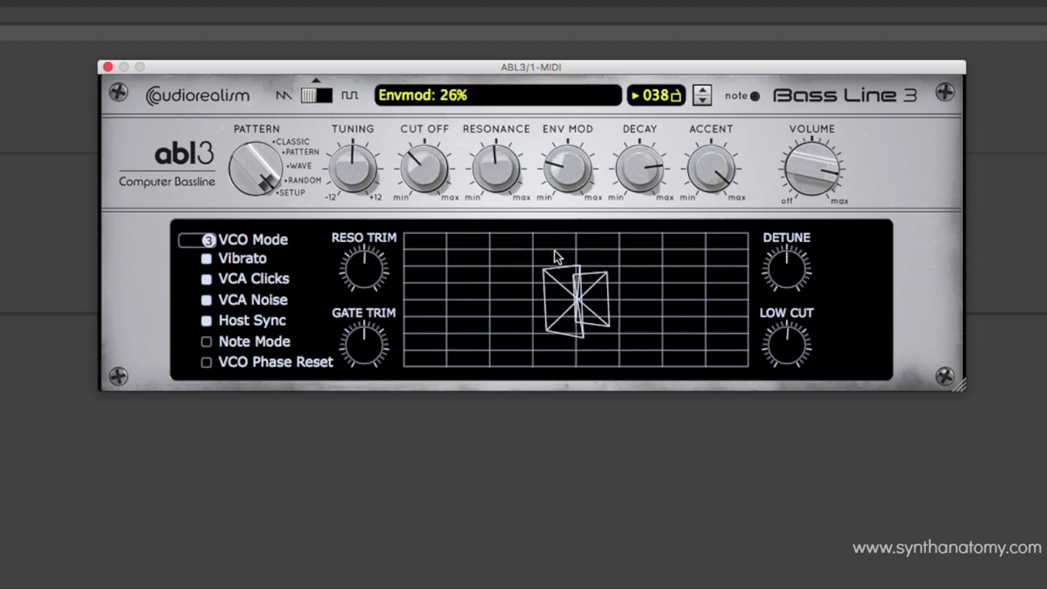
Raise the cutoff and envelope modulation again and set the decay to 76%.
drag(424, 176, 426, 98)
drag(561, 176, 583, 54)
drag(630, 164, 631, 175)
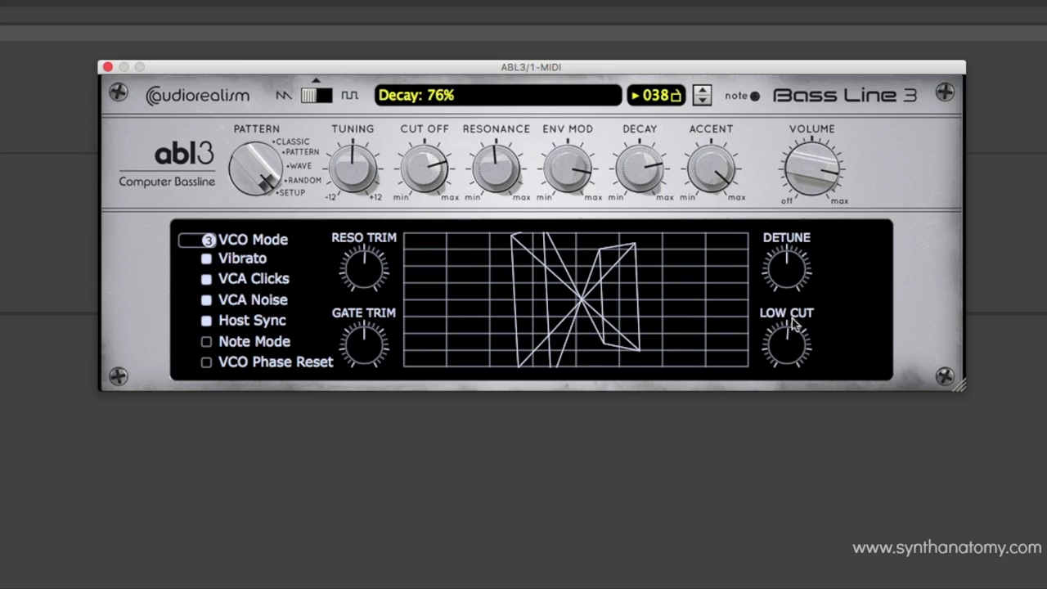
Sweep the Low Cut up to 100% and back to around its centre.
click(795, 350)
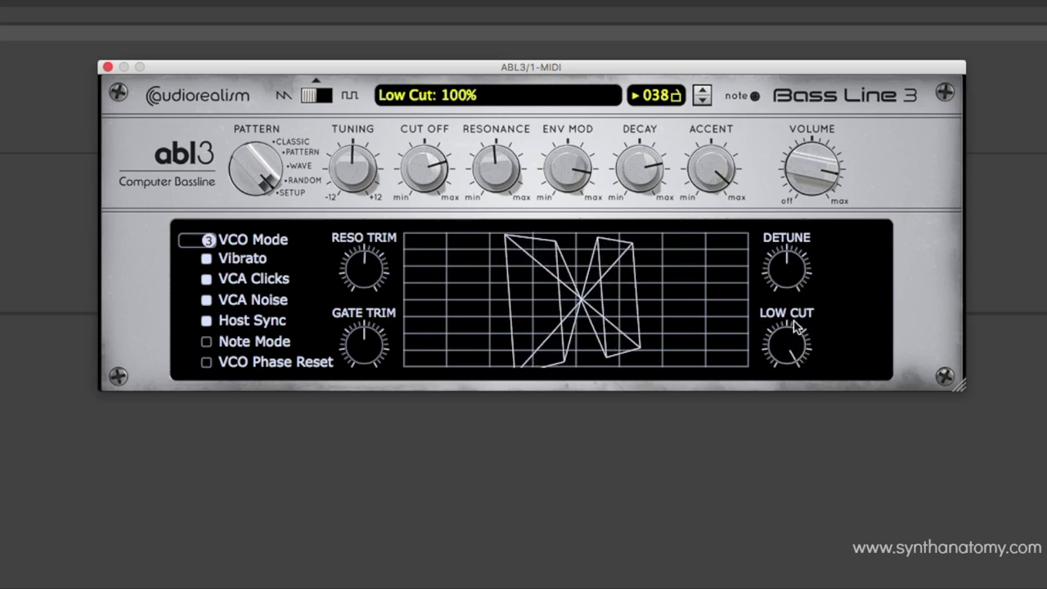
drag(793, 321, 765, 405)
Raise the resonance to maximum, adjust the Reso Trim slightly and lower the cutoff to 52%.
drag(499, 184, 519, 131)
drag(366, 246, 377, 268)
drag(413, 184, 398, 227)
Change the VCO Mode and keep lowering the cutoff.
click(206, 239)
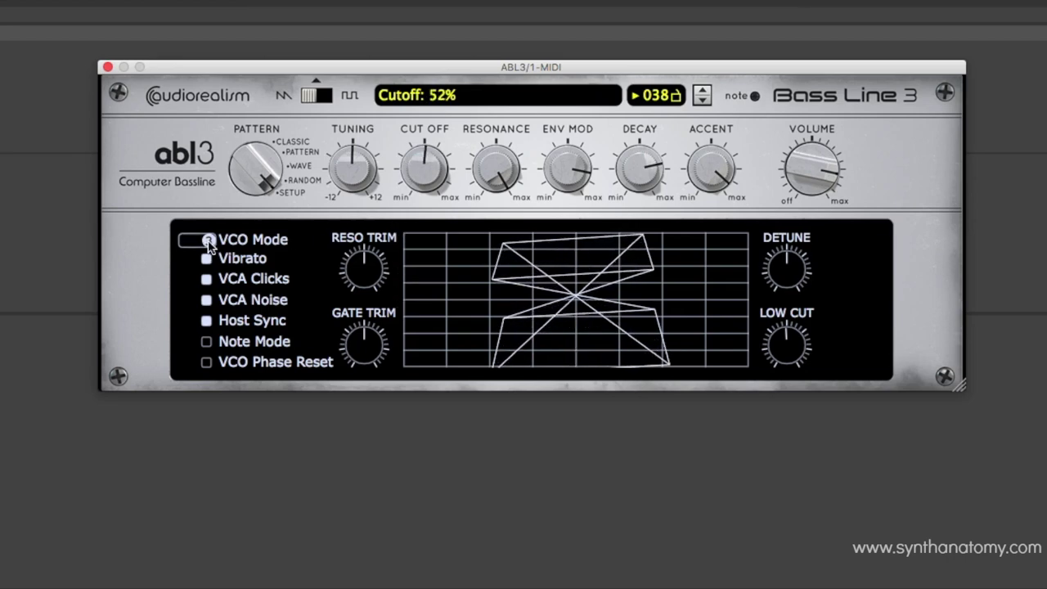
drag(257, 213, 469, 232)
drag(414, 172, 397, 234)
mouse_move(258, 188)
mouse_down()
mouse_move(262, 216)
mouse_move(265, 186)
mouse_up()
drag(419, 165, 421, 209)
Lower the resonance and accent while sweeping the cutoff, and toggle the oscillator waveform.
drag(495, 173, 494, 296)
drag(423, 196, 444, 135)
drag(720, 167, 709, 266)
drag(411, 175, 429, 237)
click(308, 97)
mouse_move(427, 168)
mouse_down()
mouse_move(424, 201)
mouse_move(429, 141)
mouse_move(421, 174)
mouse_up()
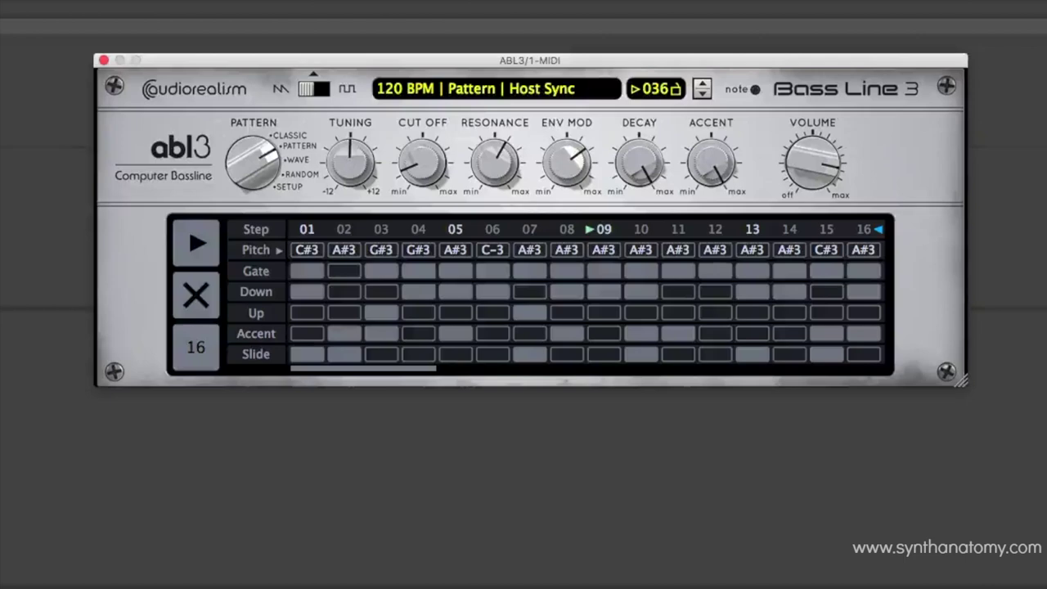
Start playback of pattern 036 and raise the cutoff to 28%.
key(space)
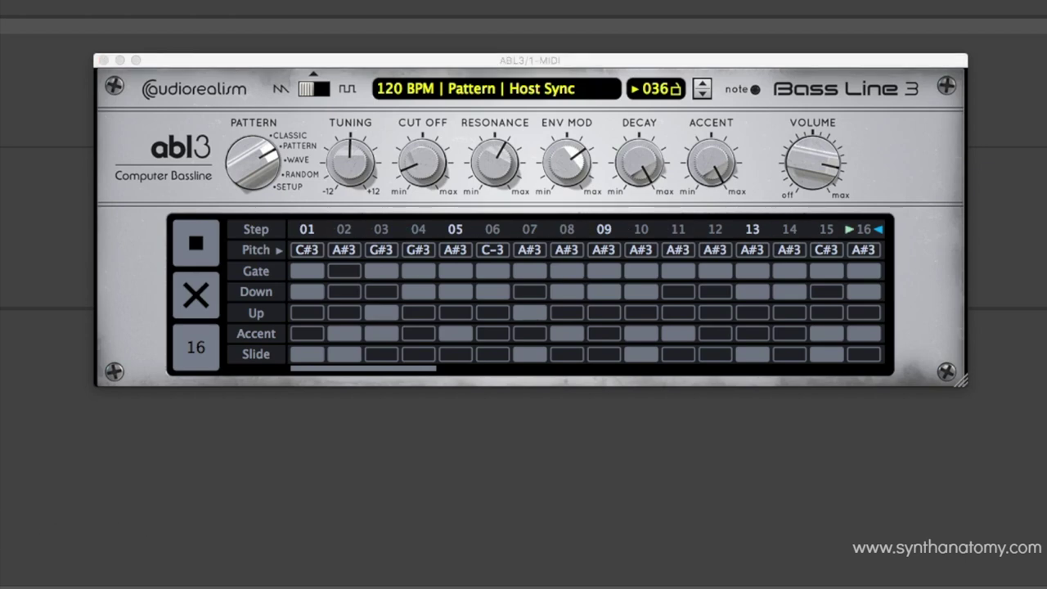
drag(426, 168, 428, 129)
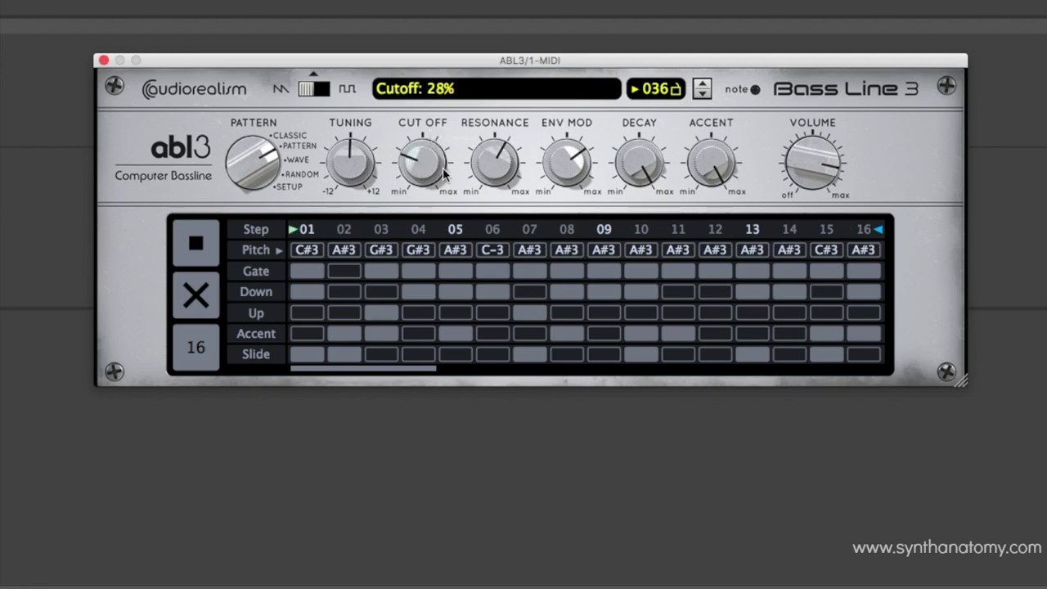
Raise the cutoff close to maximum and the resonance to 96%.
mouse_move(431, 176)
mouse_down()
mouse_move(442, 72)
mouse_move(433, 165)
mouse_up()
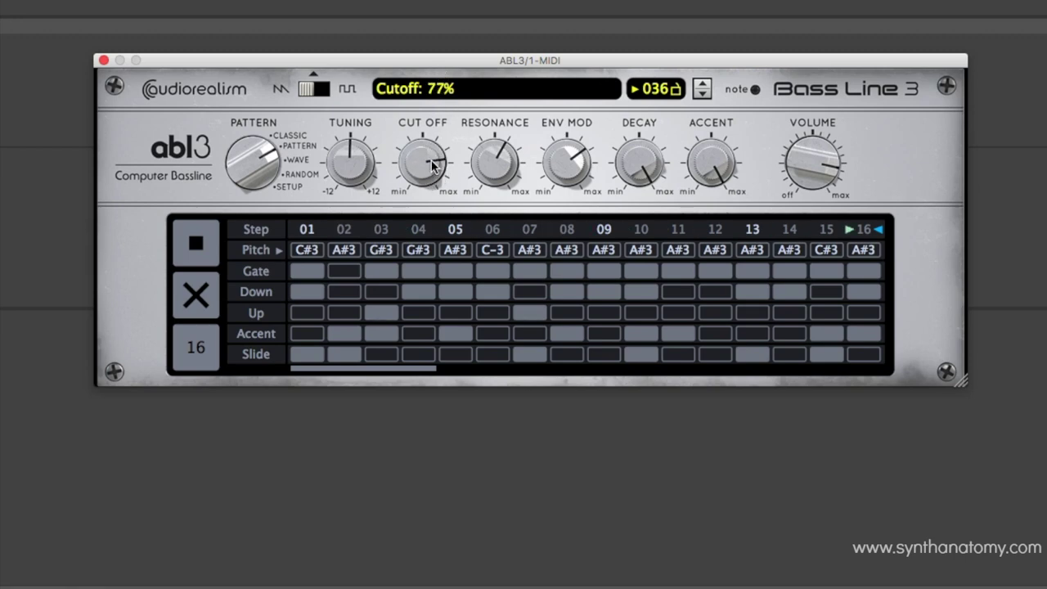
drag(431, 170, 429, 138)
drag(504, 166, 514, 85)
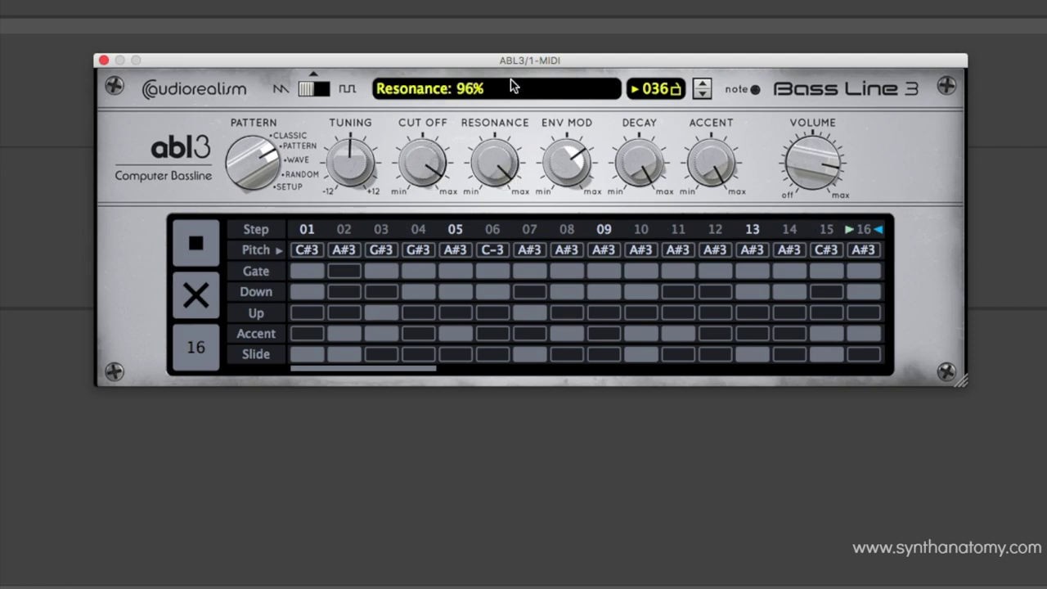
Sweep the cutoff down to 21% and back up high, and switch off the slide on step 02.
drag(417, 160, 425, 190)
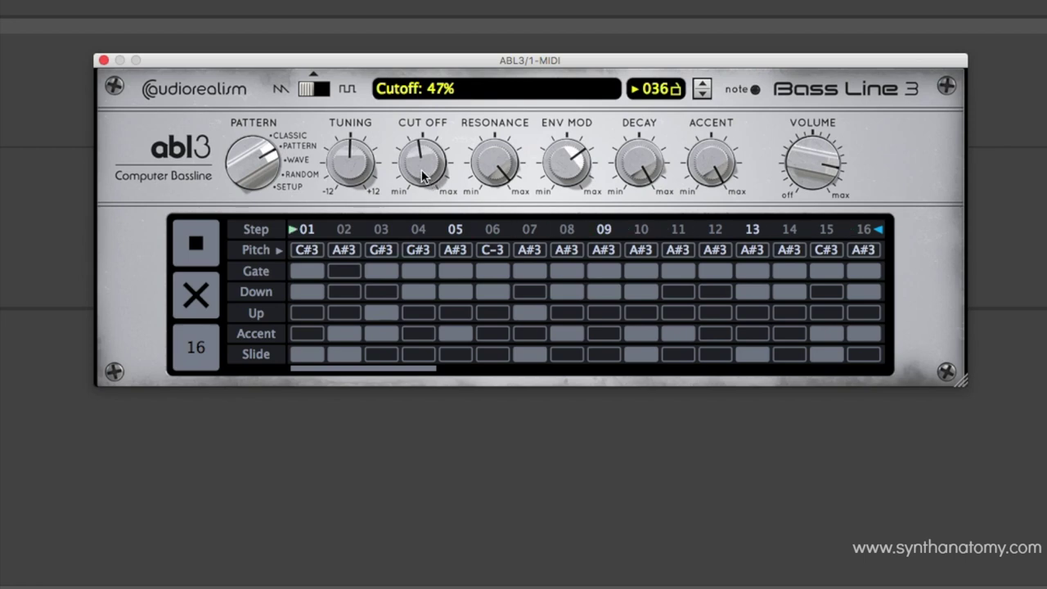
drag(424, 208, 424, 231)
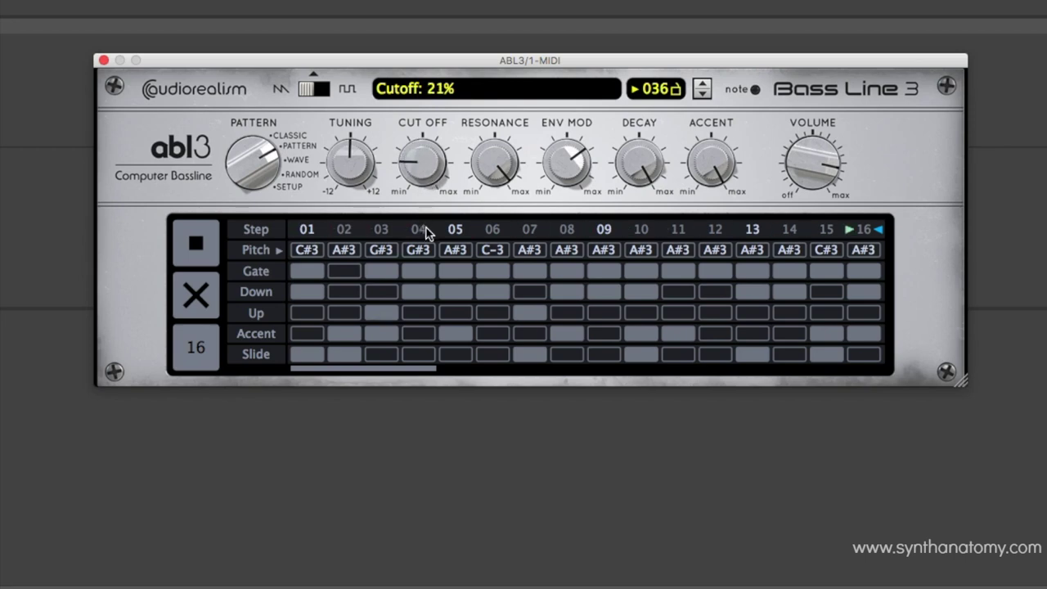
drag(423, 190, 428, 82)
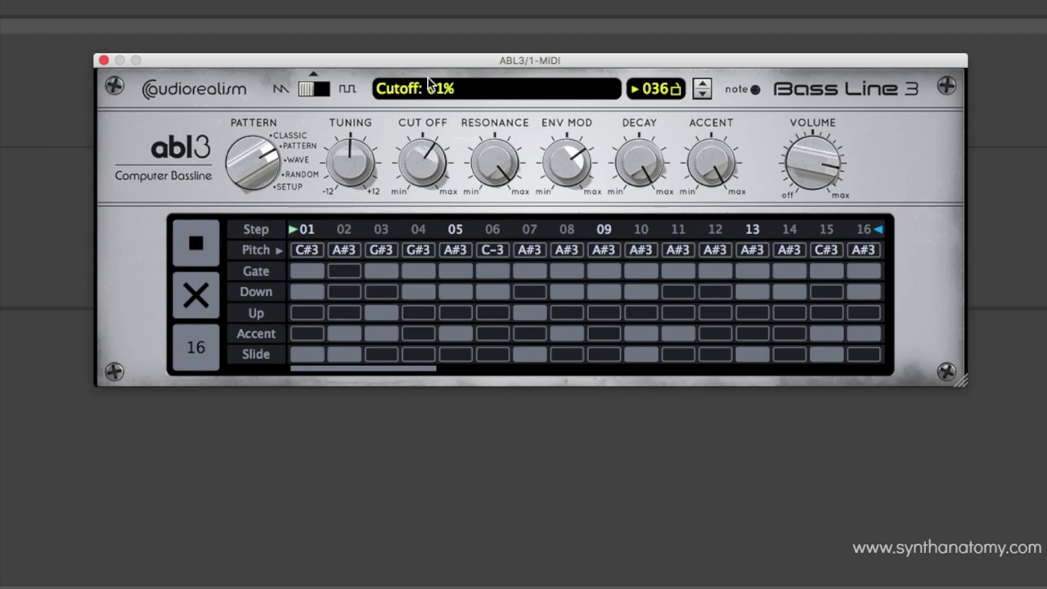
drag(442, 152, 442, 136)
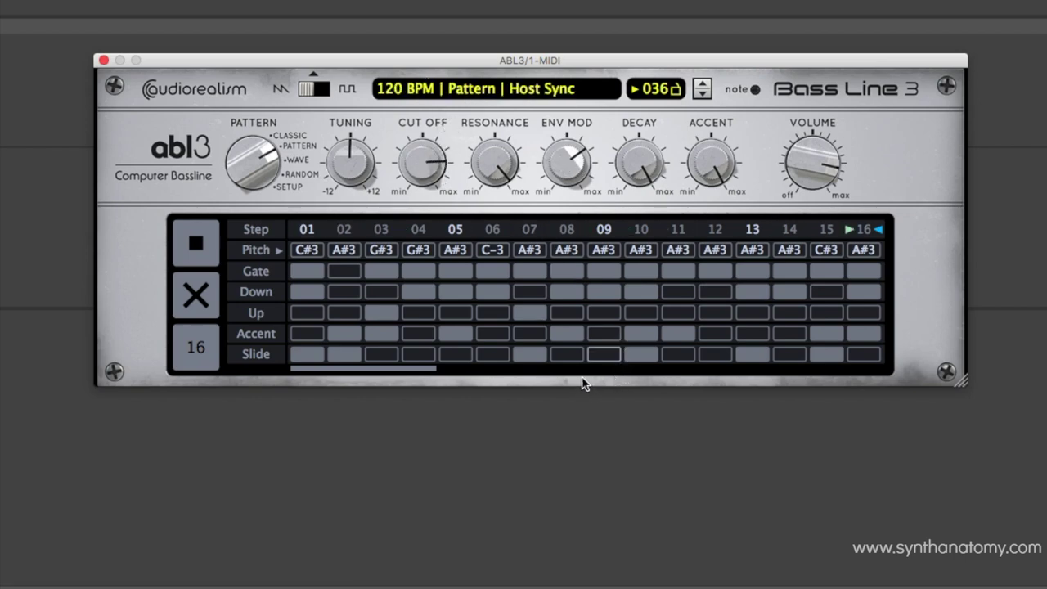
click(348, 355)
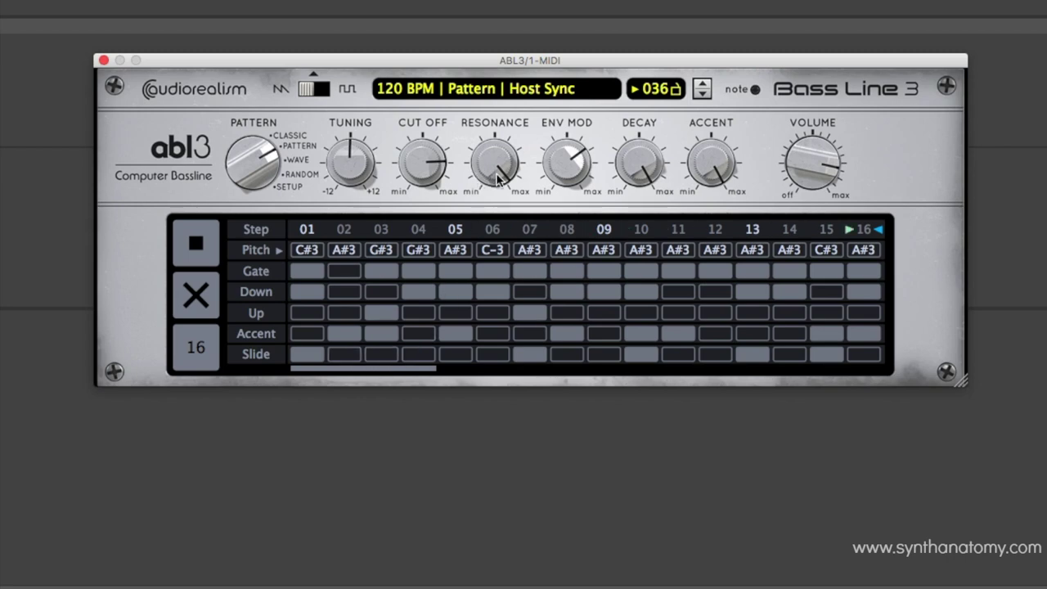
Lower the resonance, envelope modulation and decay, and reduce the accent to 51% and the cutoff to 46%.
drag(497, 161, 494, 246)
drag(566, 160, 558, 251)
drag(629, 193, 618, 277)
drag(726, 164, 699, 272)
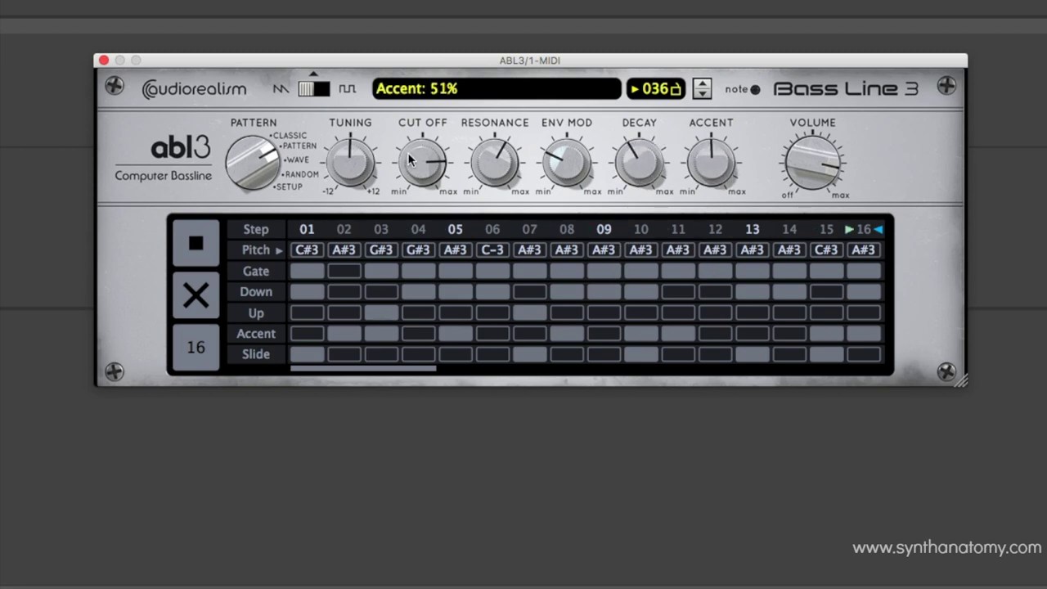
drag(410, 159, 409, 234)
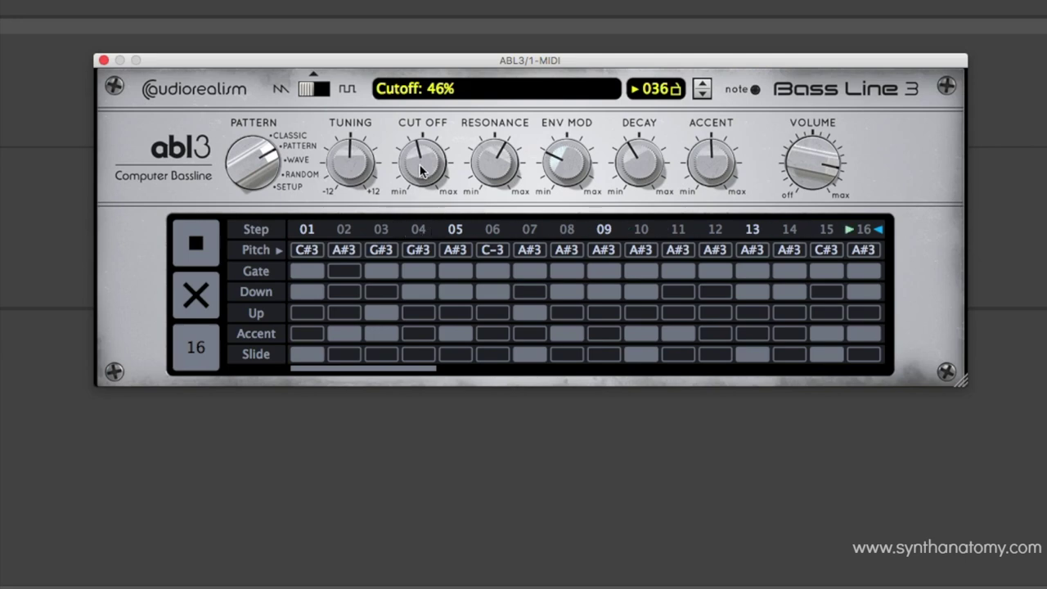
Raise the cutoff, resonance and decay, and set the volume to 86%.
drag(440, 172, 471, 135)
drag(501, 168, 514, 87)
drag(422, 168, 444, 98)
drag(483, 162, 489, 115)
drag(643, 164, 659, 72)
drag(808, 158, 814, 155)
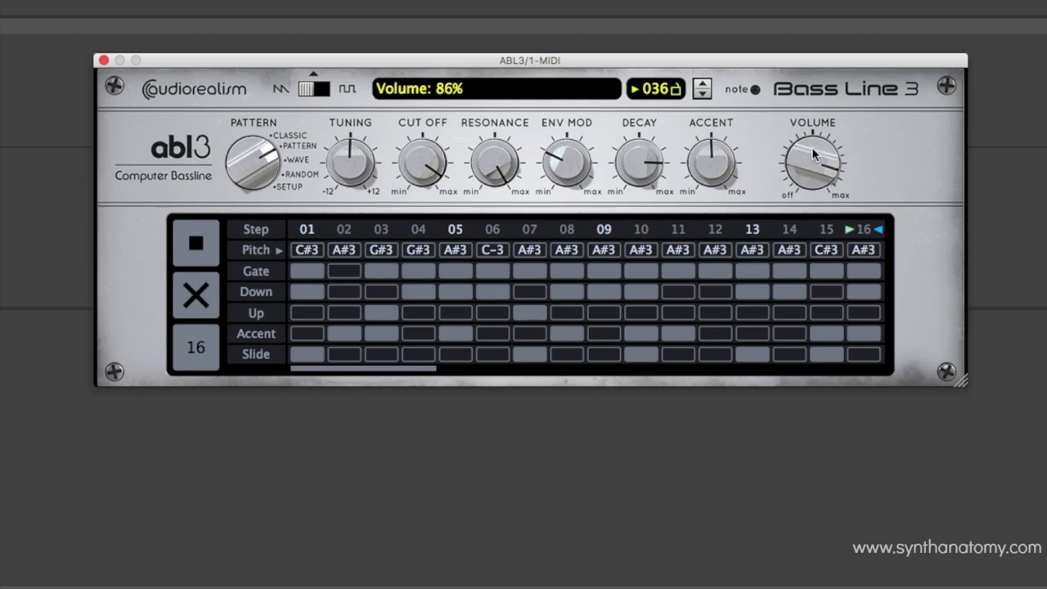
Raise the accent and envelope modulation, sweep the cutoff down and partly back up, and set the resonance to 80%.
drag(712, 160, 714, 151)
drag(507, 160, 482, 262)
drag(423, 164, 422, 214)
drag(485, 172, 522, 82)
drag(566, 162, 536, 157)
drag(434, 174, 424, 136)
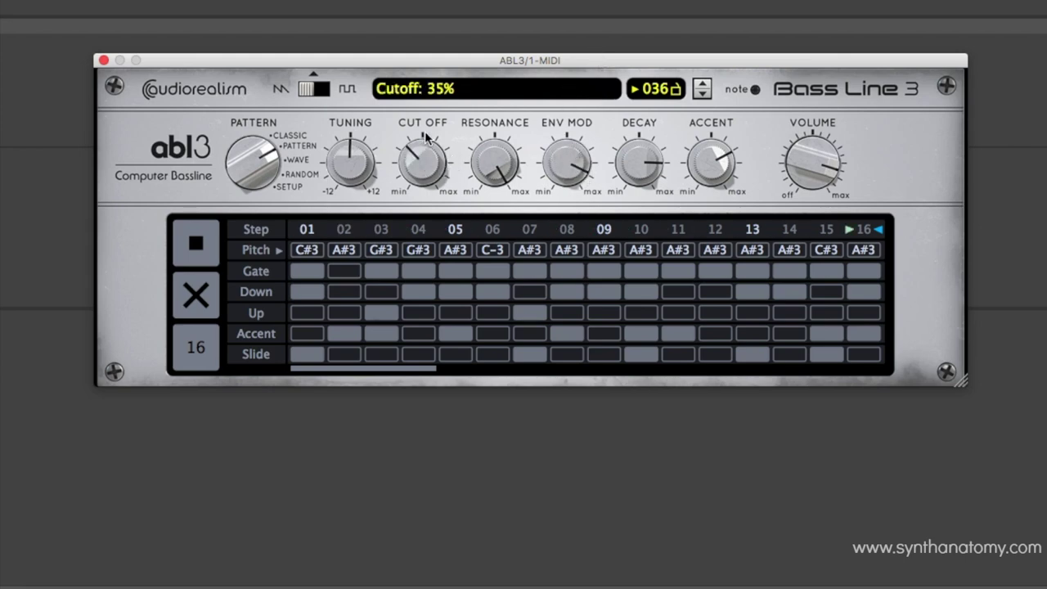
drag(490, 162, 374, 234)
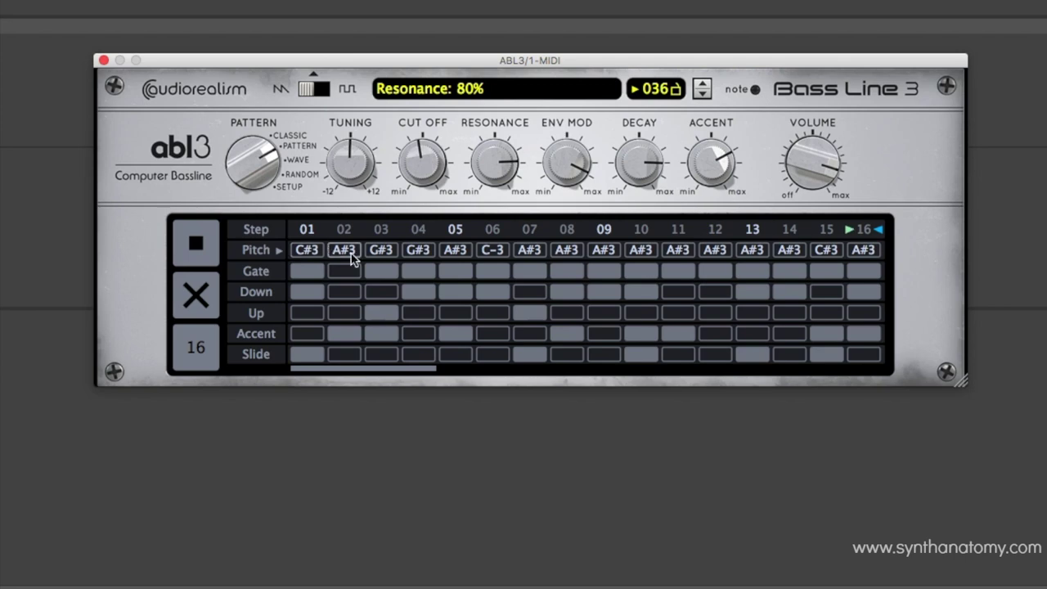
Show the Preferences / Setup page and lower the cutoff to 21%.
drag(265, 150, 290, 67)
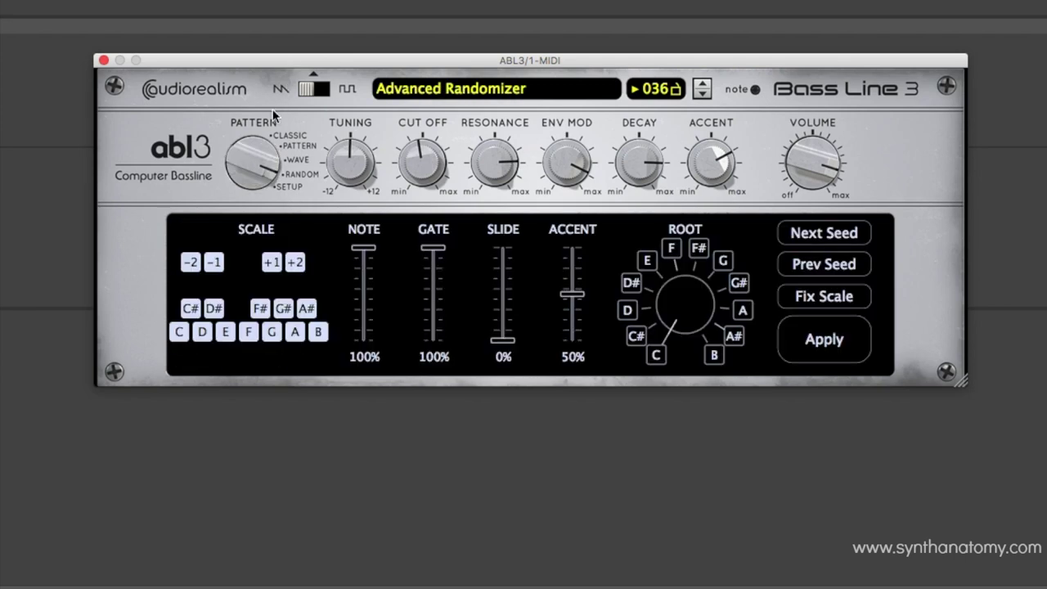
drag(263, 146, 239, 230)
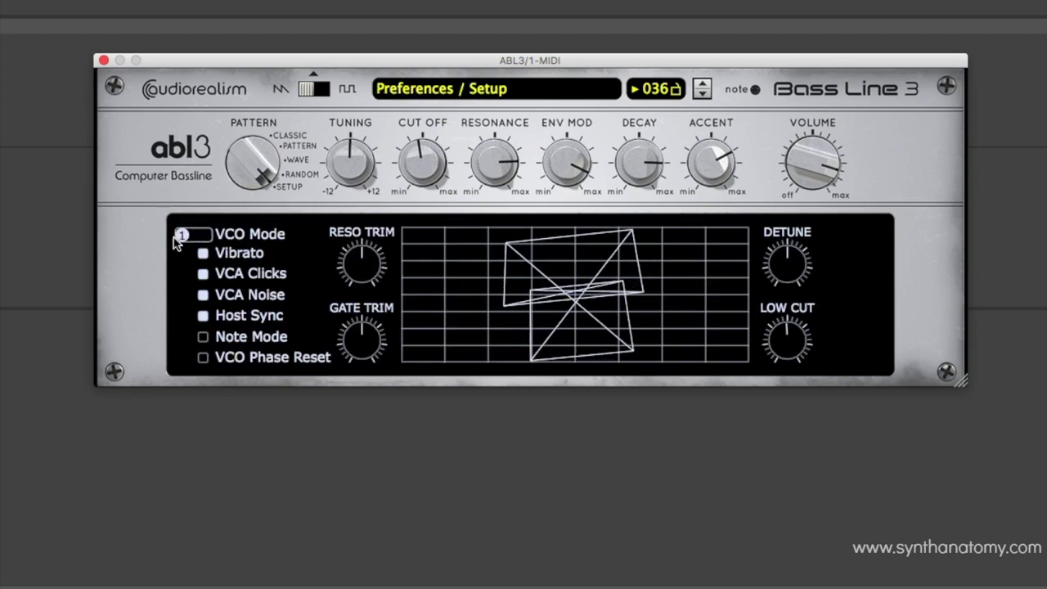
drag(433, 159, 412, 218)
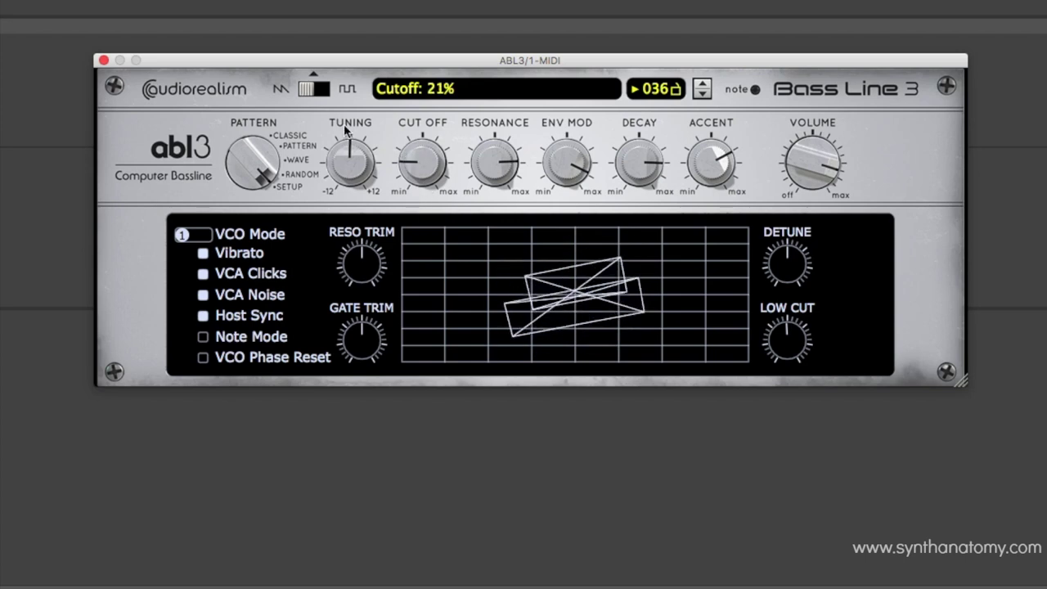
Raise the accent to 87% and the cutoff to 78% while turning the resonance down low.
drag(495, 162, 647, 154)
drag(725, 173, 723, 143)
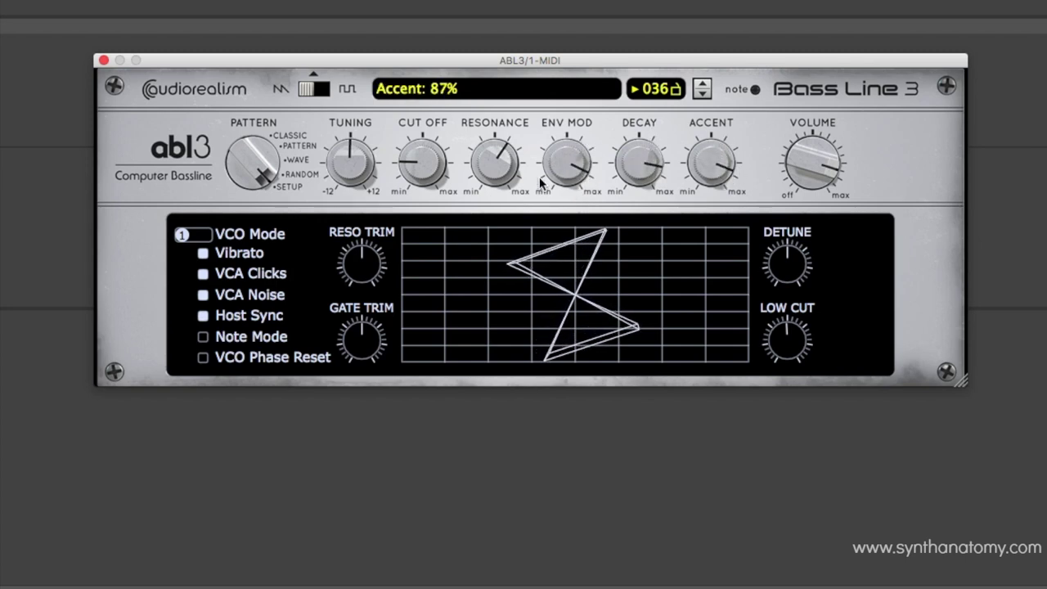
drag(493, 176, 486, 225)
drag(421, 174, 446, 107)
drag(492, 163, 482, 199)
mouse_move(428, 170)
mouse_down()
mouse_move(432, 138)
mouse_move(464, 115)
mouse_move(477, 138)
mouse_move(446, 173)
mouse_move(436, 152)
mouse_move(430, 170)
mouse_up()
Switch the VCO Mode to 2 and on to 3, sweeping the cutoff down to 27% and up to 67%.
click(192, 235)
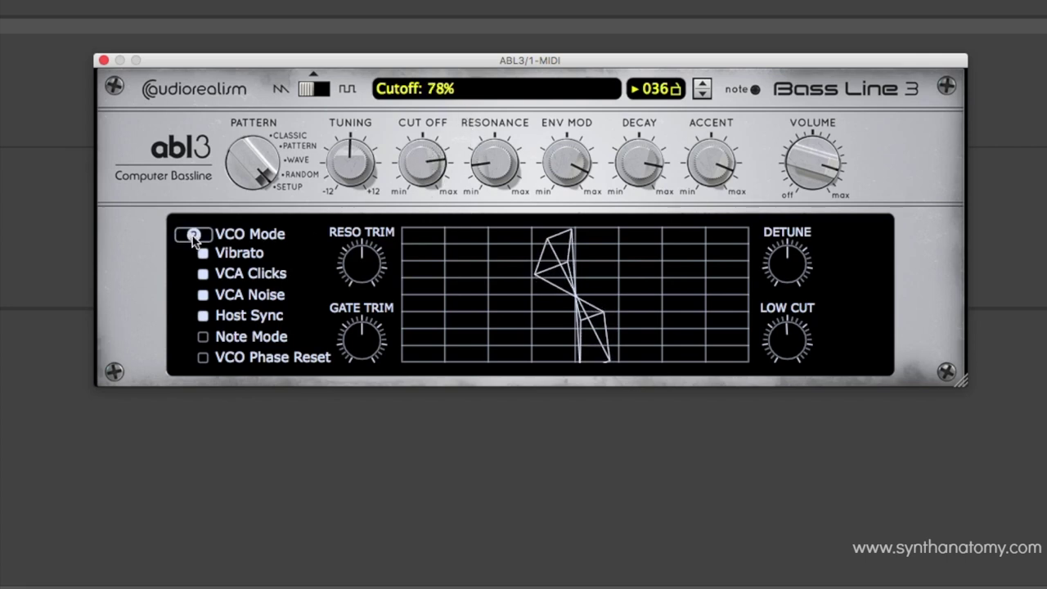
drag(392, 155, 423, 203)
click(203, 236)
drag(431, 161, 418, 237)
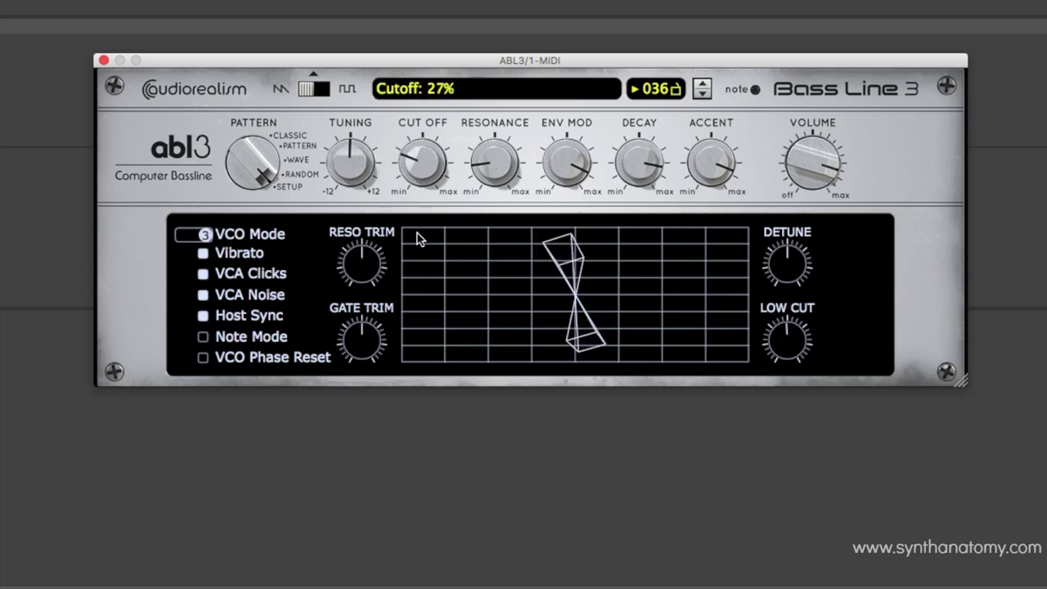
drag(426, 196, 450, 78)
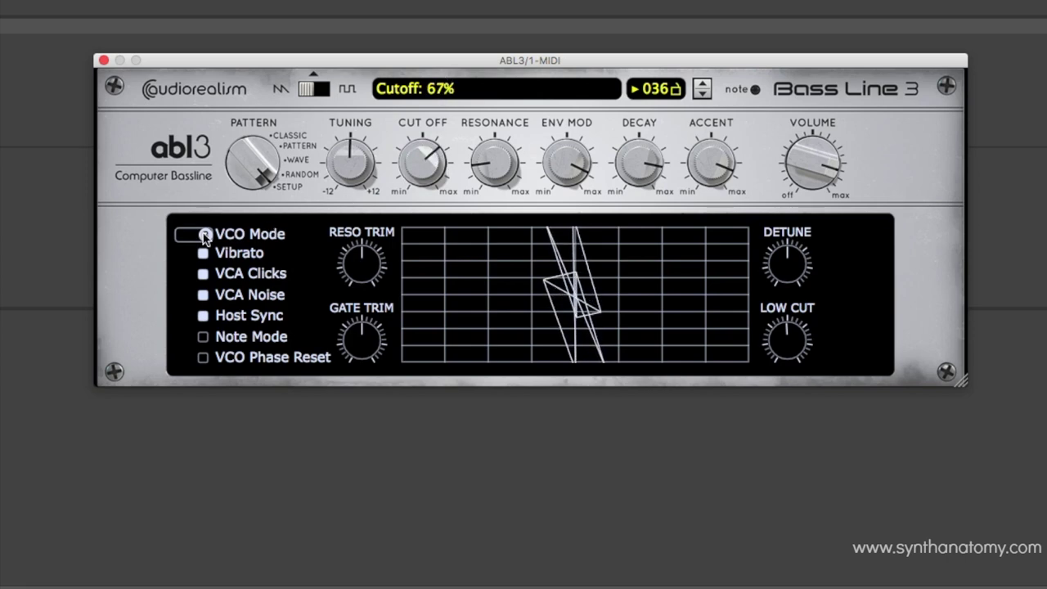
Return to the pattern sequencer, lower the cutoff to 17%, raise the resonance slightly and change the waveform to Square.
drag(269, 131, 270, 236)
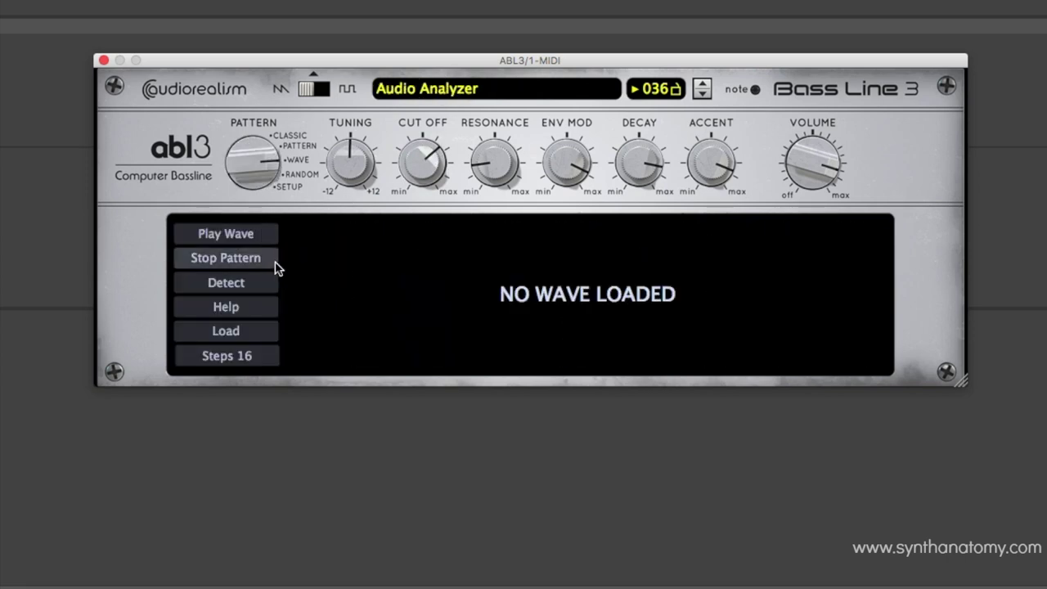
drag(264, 185, 270, 180)
drag(403, 166, 425, 263)
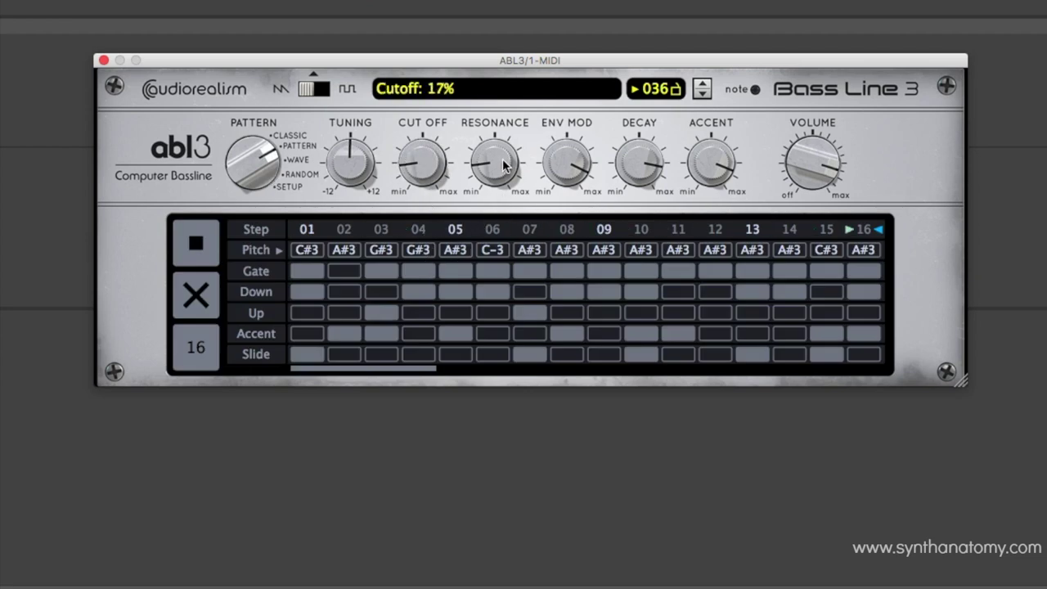
drag(505, 166, 361, 89)
click(322, 87)
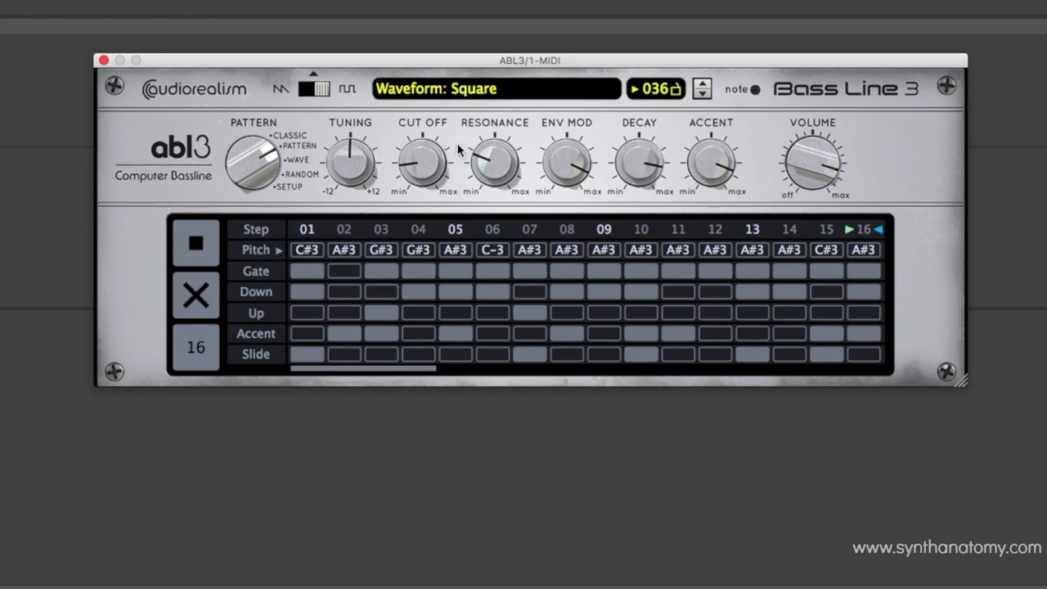
Raise the cutoff to 60% and increase the resonance, and lower the envelope modulation, decay and accent.
drag(429, 164, 437, 79)
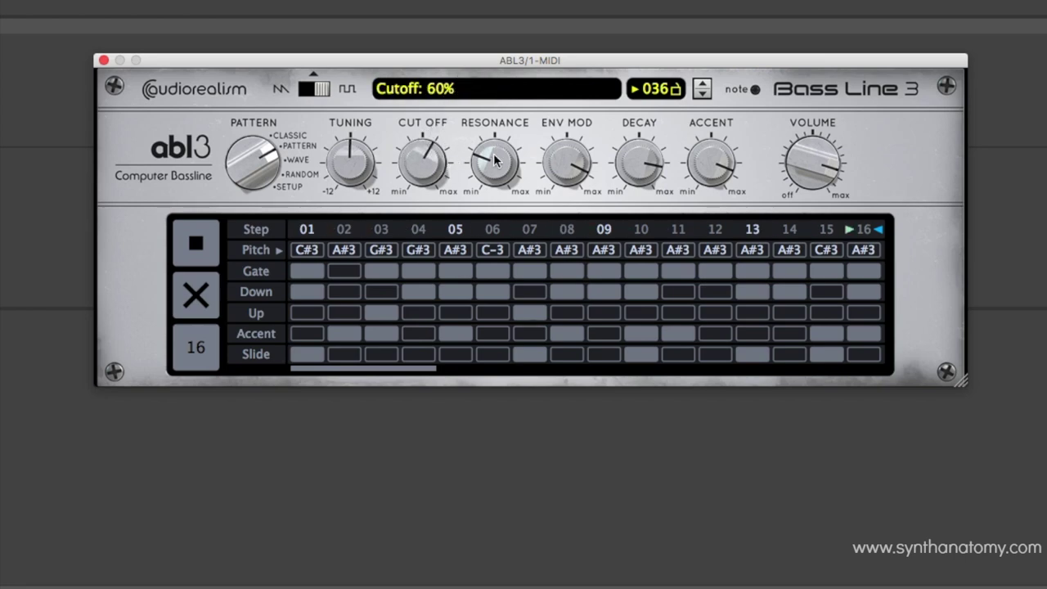
drag(495, 159, 509, 79)
drag(559, 158, 573, 245)
drag(626, 173, 609, 257)
drag(692, 174, 683, 277)
Sweep the cutoff down and back up to 90% with the resonance near maximum.
mouse_move(426, 172)
mouse_down()
mouse_move(417, 130)
mouse_move(432, 102)
mouse_move(425, 154)
mouse_move(406, 183)
mouse_move(405, 263)
mouse_up()
drag(495, 164, 502, 110)
drag(427, 164, 465, 32)
drag(492, 156, 439, 134)
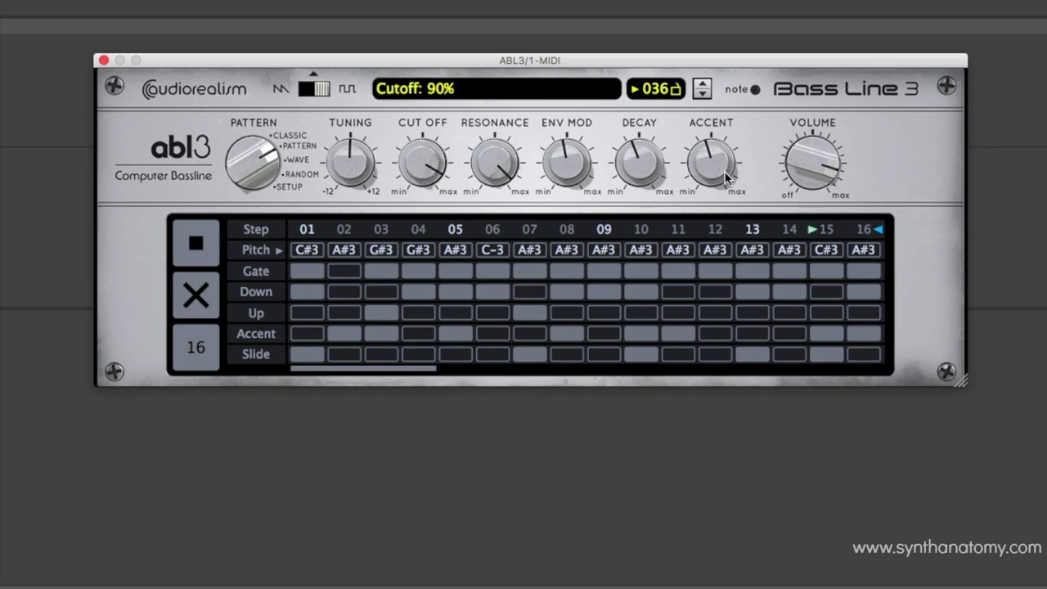
Raise the decay and envelope modulation, and adjust the volume slightly.
drag(644, 171, 638, 147)
drag(567, 161, 589, 99)
click(826, 169)
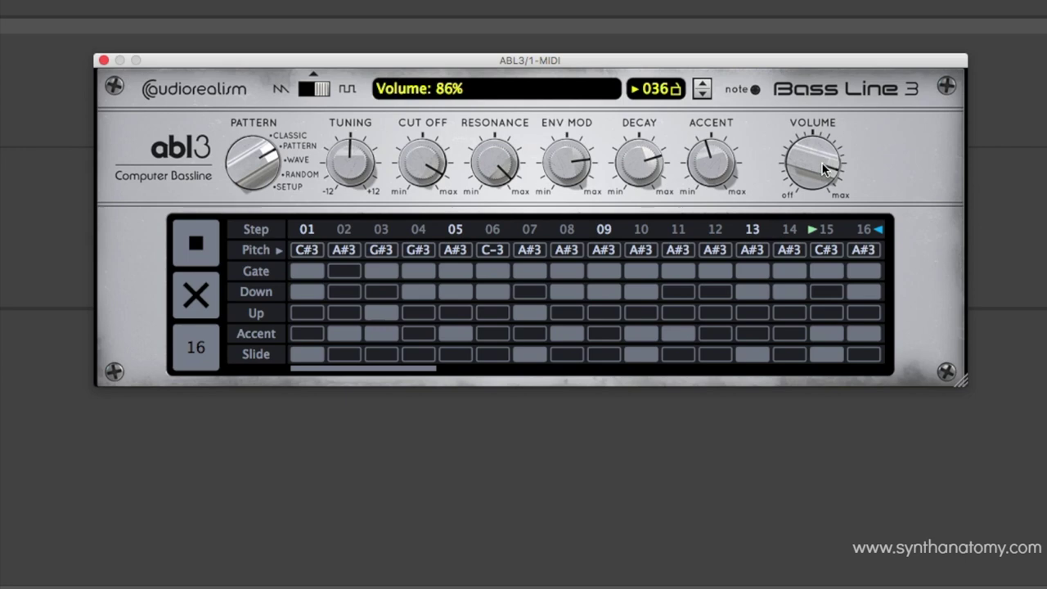
Lower the resonance to 5%, raise the accent, sweep the cutoff ending at 28%, and stop playback.
drag(423, 164, 394, 332)
drag(481, 174, 454, 364)
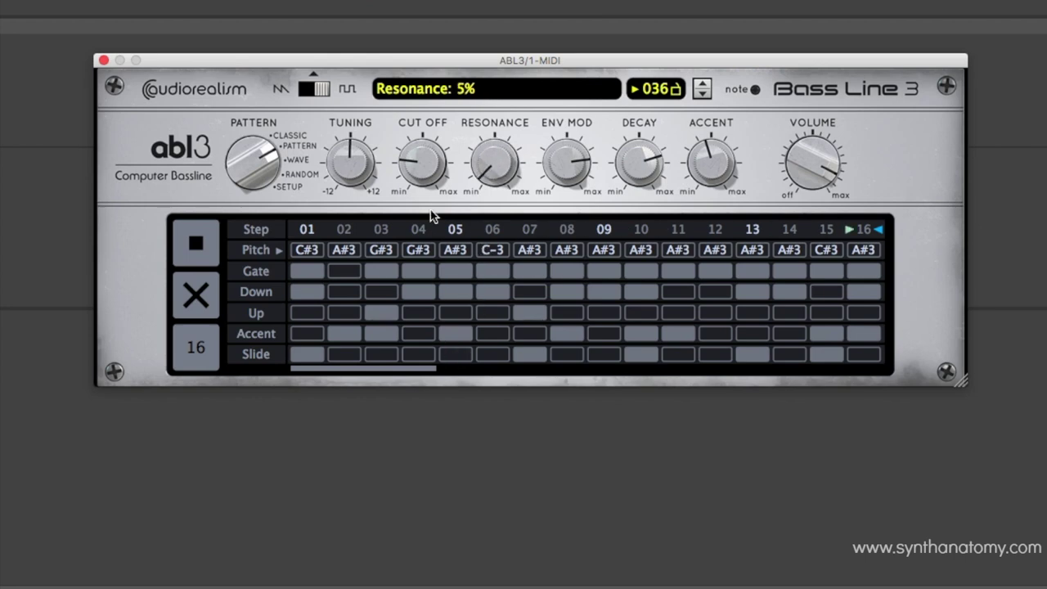
drag(422, 162, 450, 61)
mouse_move(423, 139)
mouse_down()
mouse_move(428, 156)
mouse_move(430, 123)
mouse_up()
drag(424, 181, 414, 253)
drag(711, 162, 732, 90)
drag(423, 162, 592, 204)
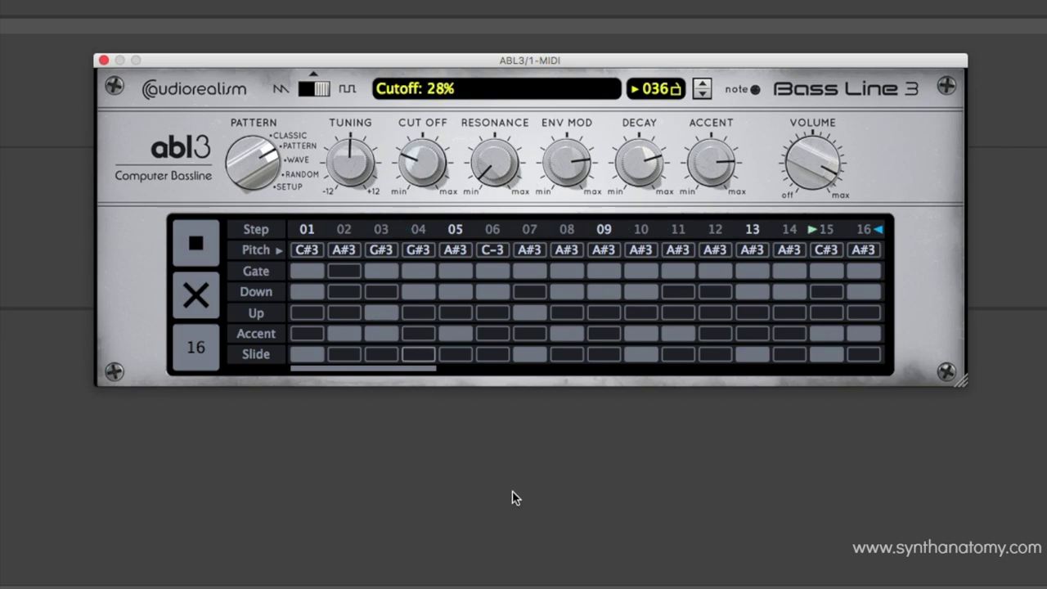
key(space)
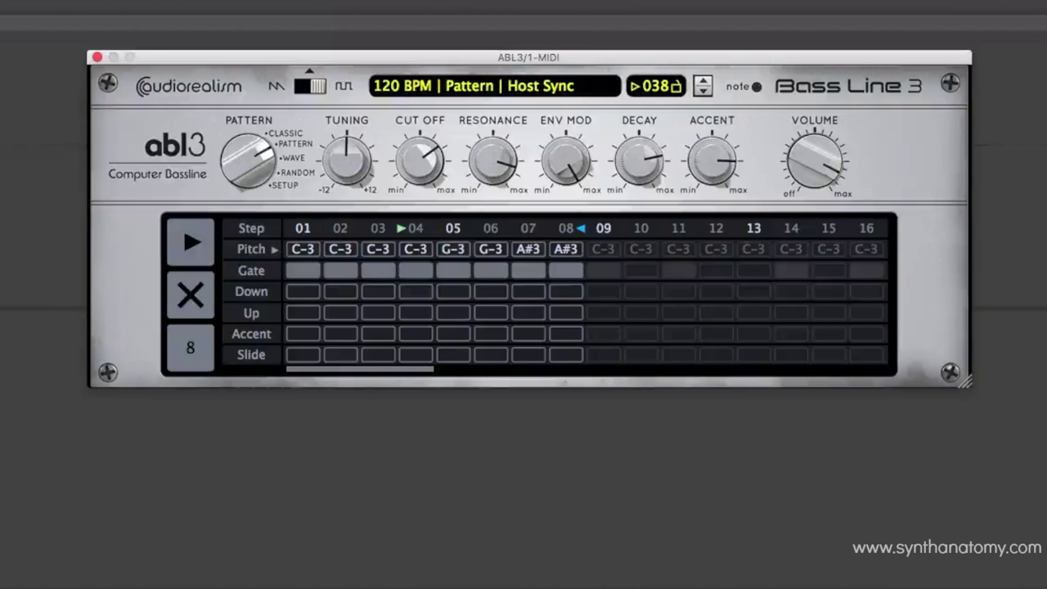
Start playback of pattern 038 and sweep the cutoff down, up and down again while lowering the resonance.
key(space)
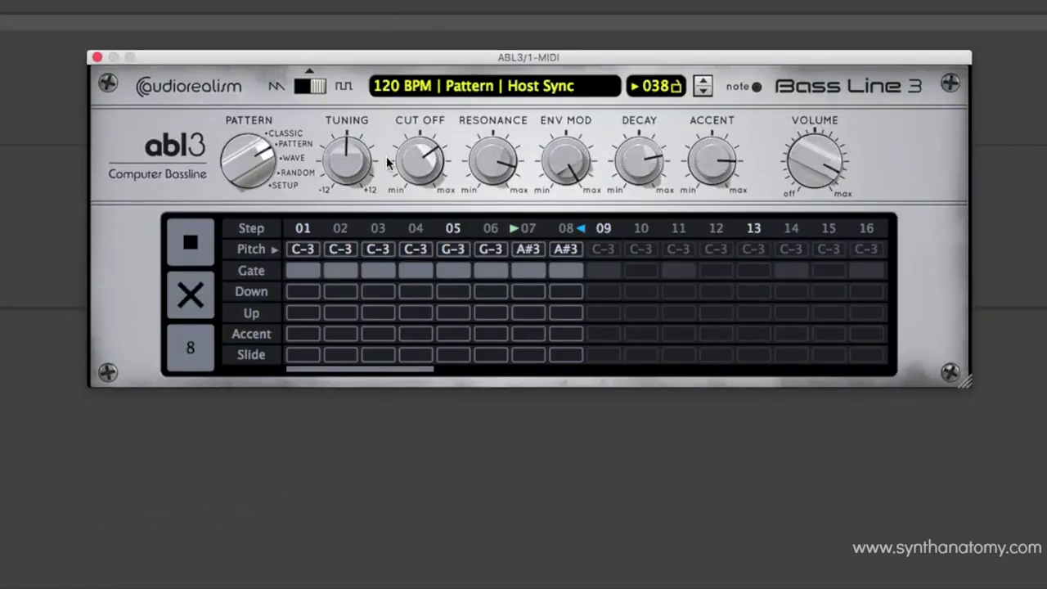
drag(418, 161, 456, 272)
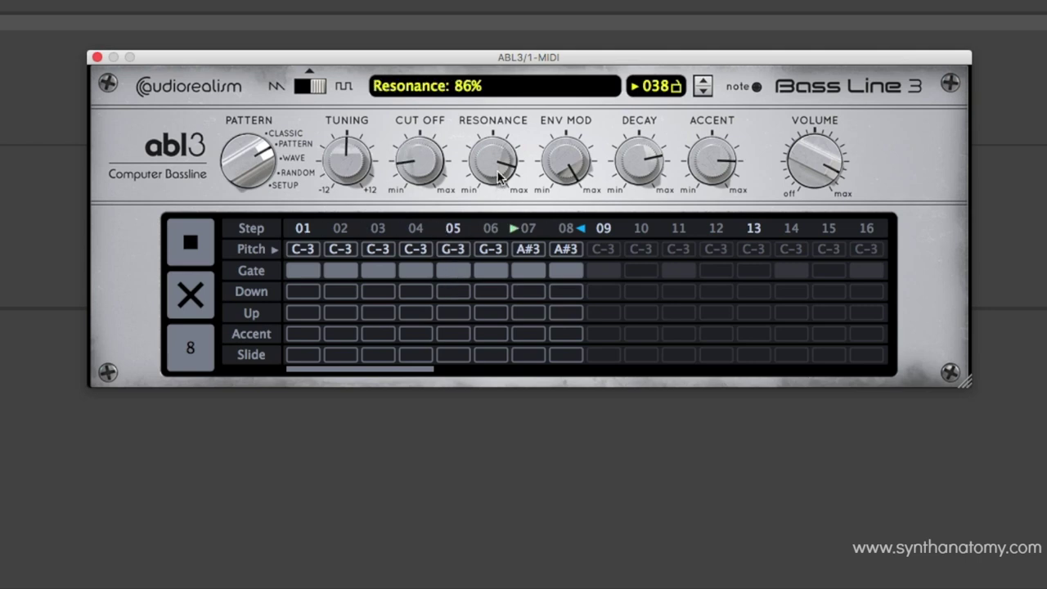
drag(446, 154, 463, 37)
drag(494, 160, 478, 363)
drag(416, 187, 411, 288)
Rebalance the resonance, envelope modulation, decay and accent, and sweep the cutoff to 64%.
drag(469, 185, 470, 156)
drag(583, 174, 585, 151)
drag(420, 160, 448, 93)
drag(620, 168, 623, 127)
drag(712, 163, 700, 190)
drag(420, 160, 431, 252)
drag(410, 179, 415, 135)
Switch on Up for step 05 and Down for step 04, sweeping the cutoff up to 81% and back down.
click(451, 316)
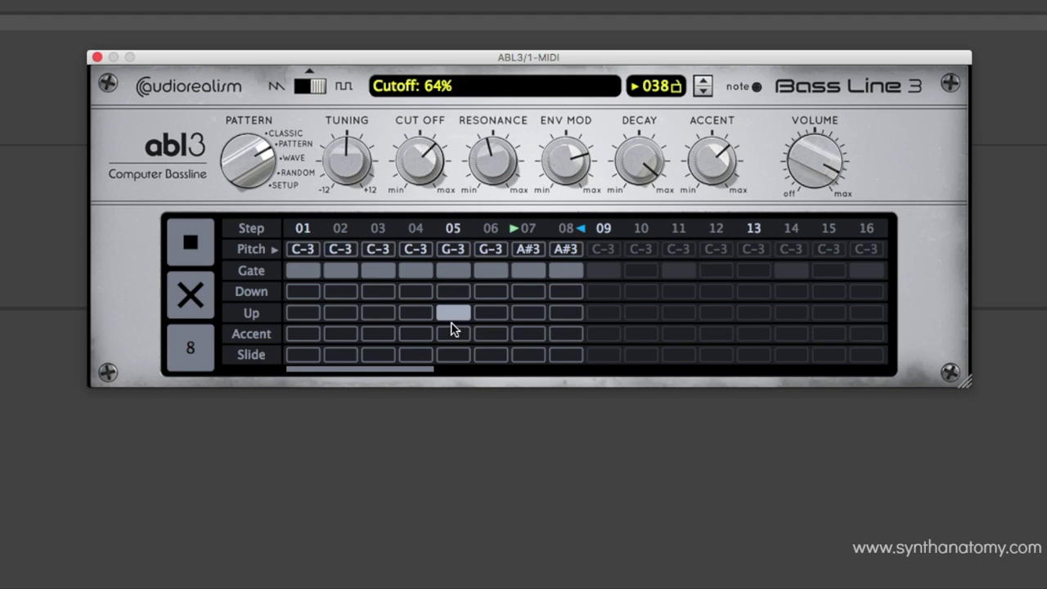
drag(437, 169, 438, 137)
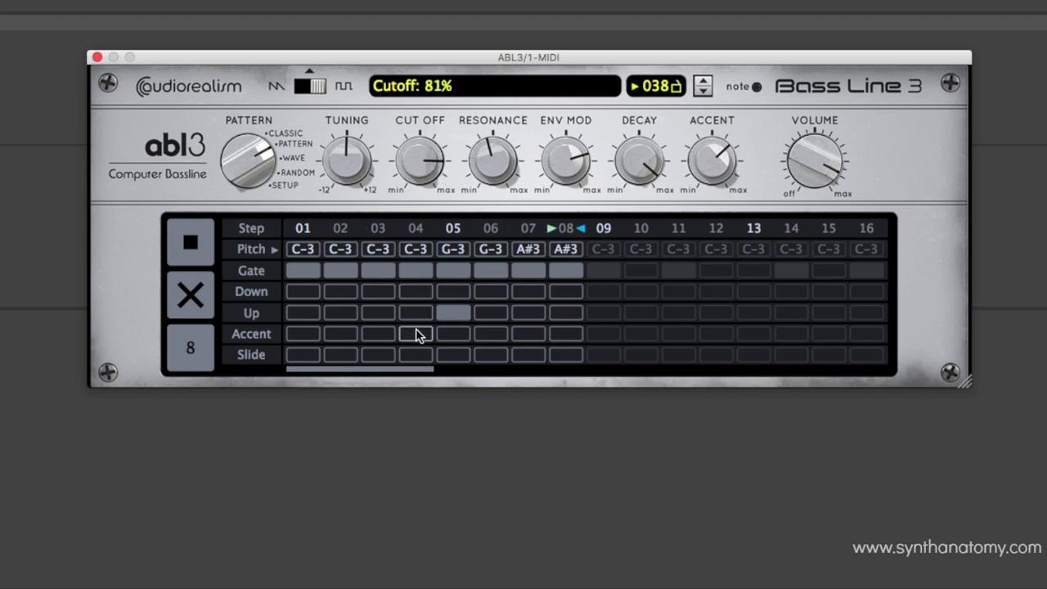
drag(415, 176, 432, 255)
Sweep the resonance up past 83% and down to 29%, raise it to the middle, and bring the cutoff to 37%.
drag(494, 156, 460, 119)
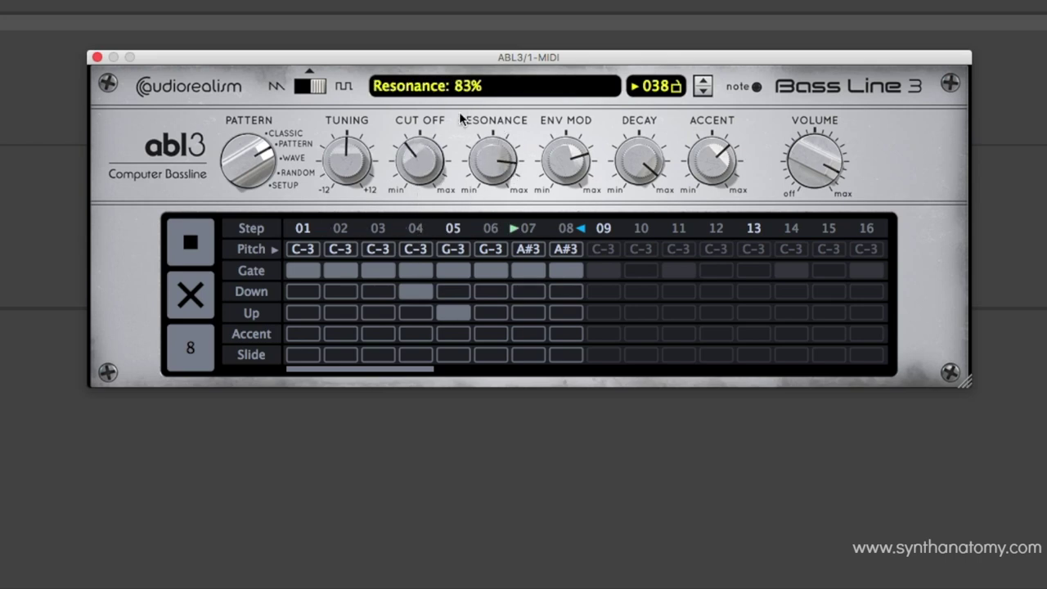
drag(495, 164, 502, 135)
drag(438, 162, 467, 124)
drag(493, 161, 432, 280)
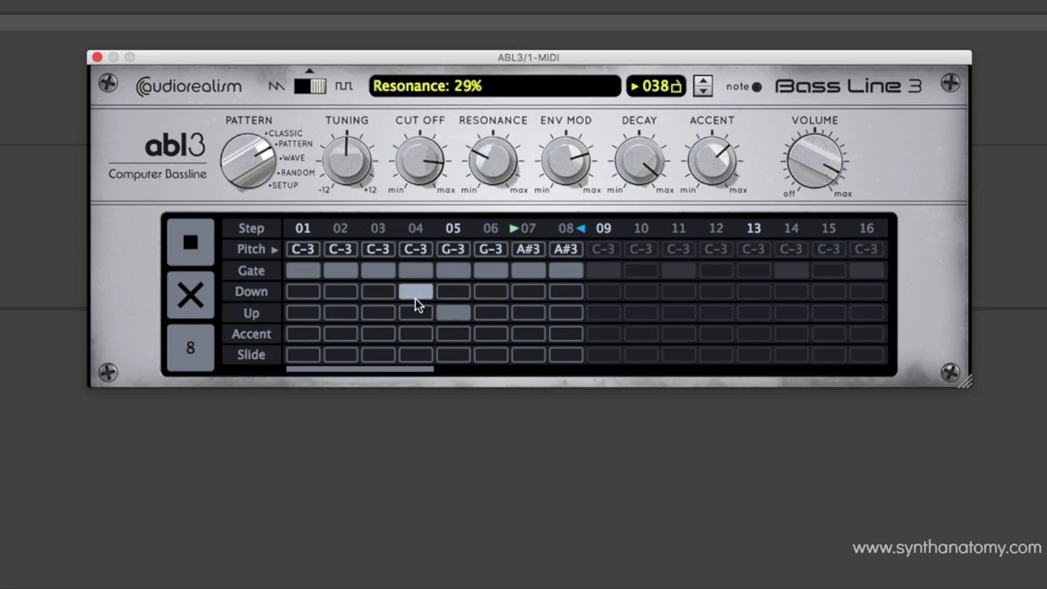
drag(481, 183, 393, 265)
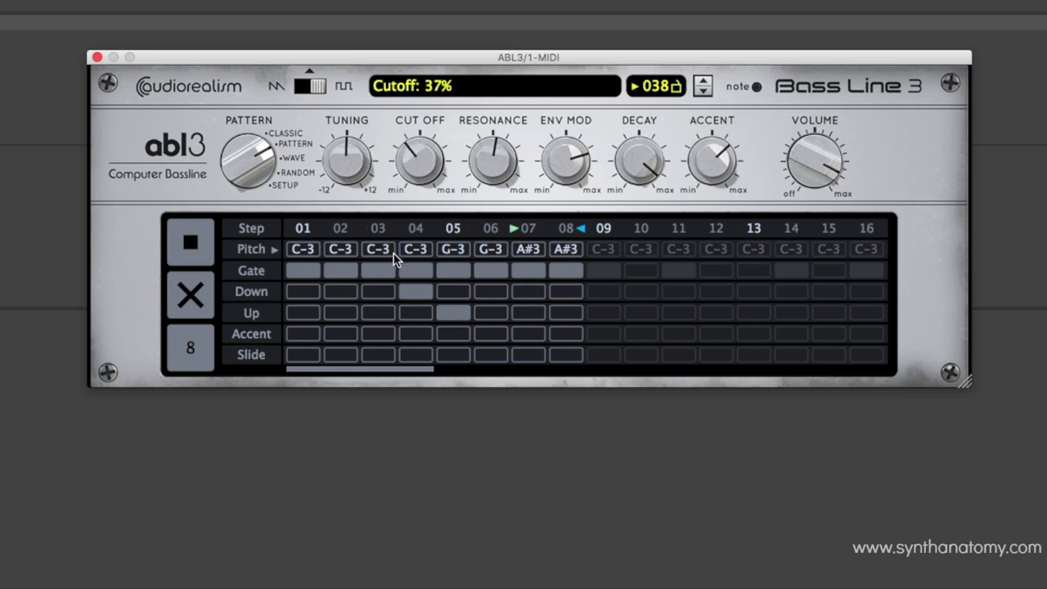
Clear Down on step 04 and Up on step 05, replacing them with Accent on step 04 and Slide on step 05.
click(413, 292)
click(451, 315)
click(419, 337)
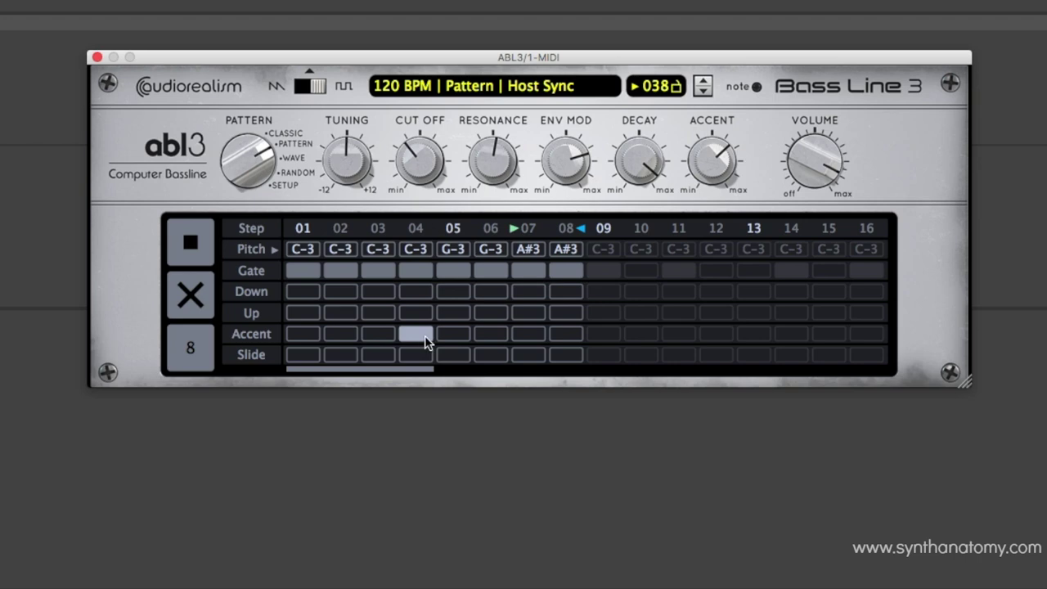
click(450, 354)
Raise the cutoff, envelope modulation and resonance, with resonance at 77%, lower the decay and set the accent to 85%.
drag(414, 168, 461, 78)
drag(496, 154, 508, 92)
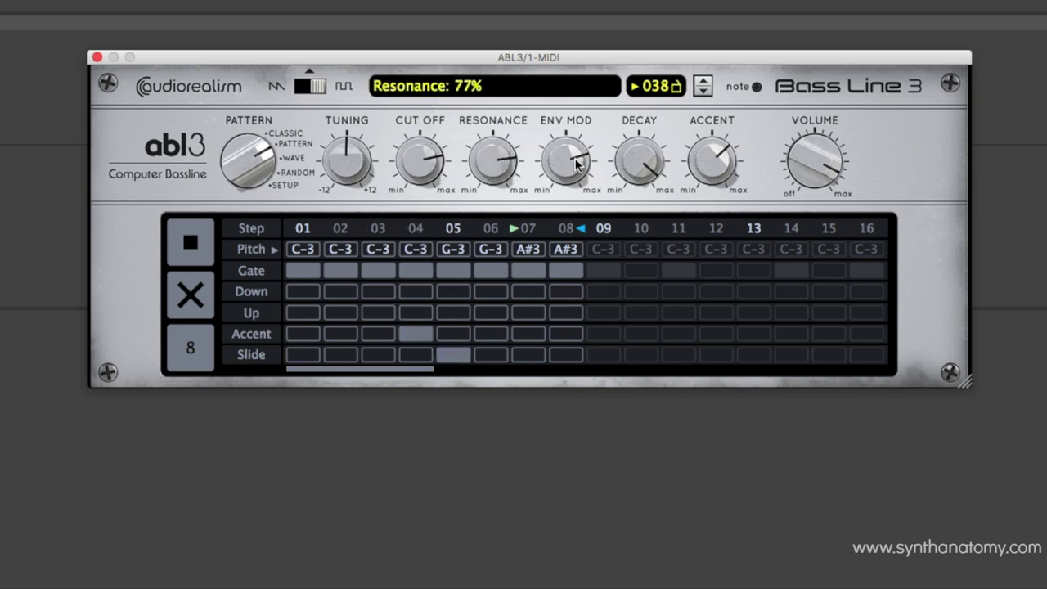
drag(577, 163, 581, 136)
drag(647, 168, 652, 196)
drag(718, 184, 669, 119)
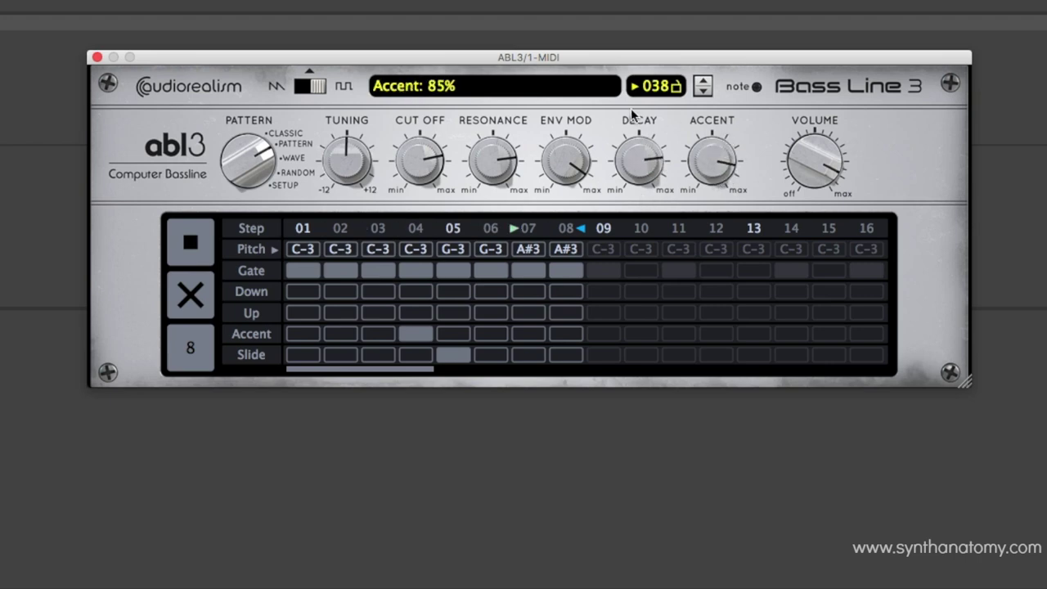
Switch the waveform to saw and lower the cutoff and envelope modulation.
click(323, 87)
drag(420, 160, 417, 194)
drag(564, 168, 596, 235)
drag(598, 155, 563, 223)
Raise the resonance and decay, adjust the accent, and bring the cutoff up to 87%.
drag(501, 168, 505, 139)
drag(423, 168, 441, 64)
drag(638, 157, 639, 131)
mouse_move(712, 160)
mouse_down()
mouse_move(713, 135)
mouse_move(716, 168)
mouse_up()
drag(432, 170, 429, 139)
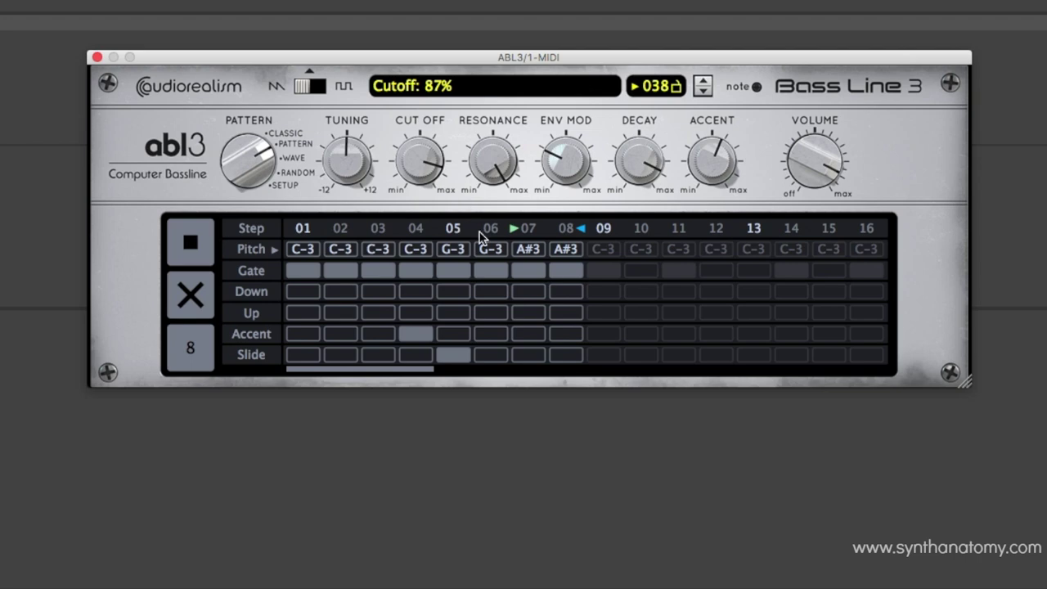
Change step 06 from Down to Up while sweeping the cutoff between 59% and 84% and settling at 76%.
drag(436, 174, 456, 270)
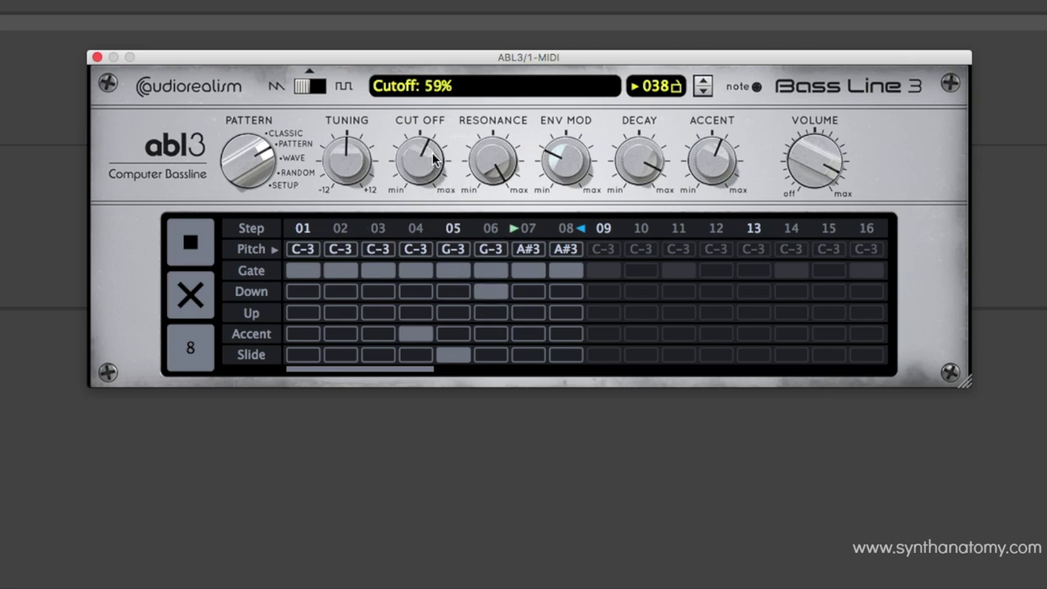
scroll(424, 125, up, 5)
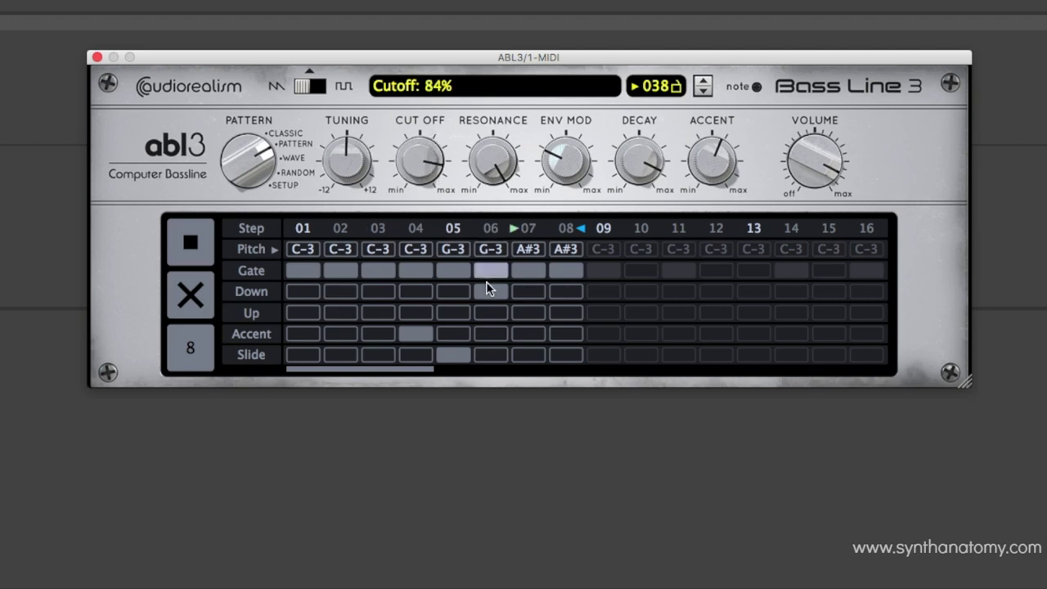
click(494, 313)
drag(425, 161, 426, 206)
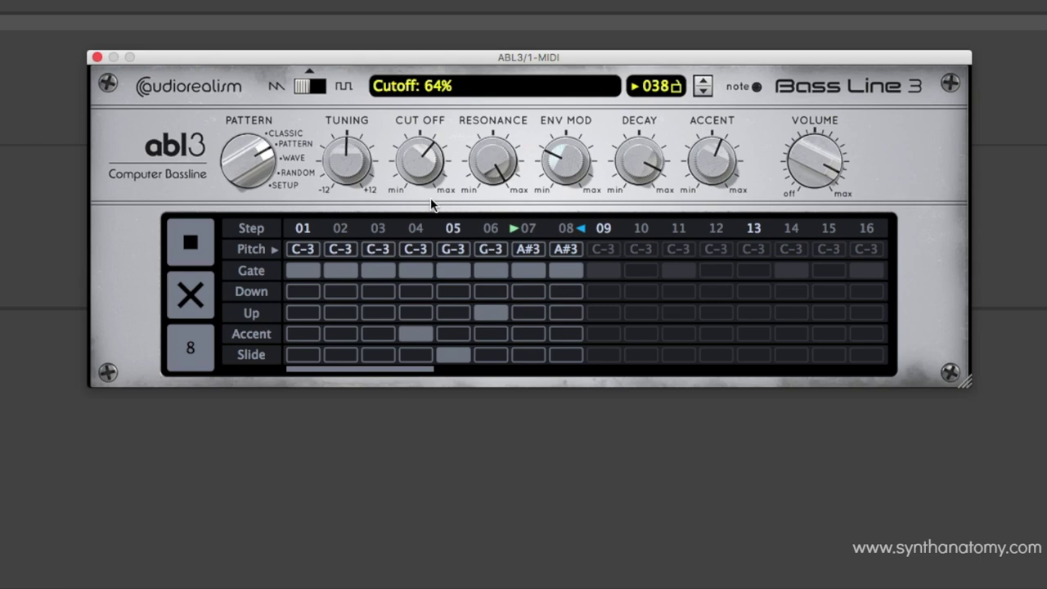
scroll(409, 182, up, 4)
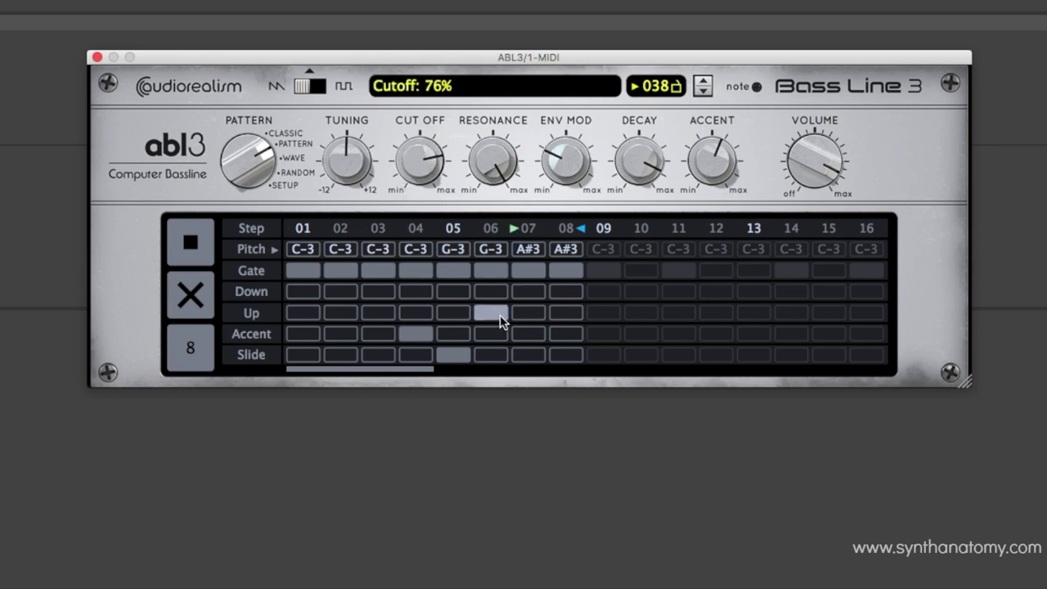
Clear Up on step 06, Accent on step 04 and Slide on step 05, briefly trying Up on step 04.
click(500, 316)
click(416, 333)
click(415, 313)
click(454, 355)
click(416, 313)
Raise the cutoff, lower the resonance past 75%, and bring the cutoff back down.
scroll(420, 160, up, 4)
scroll(494, 161, down, 5)
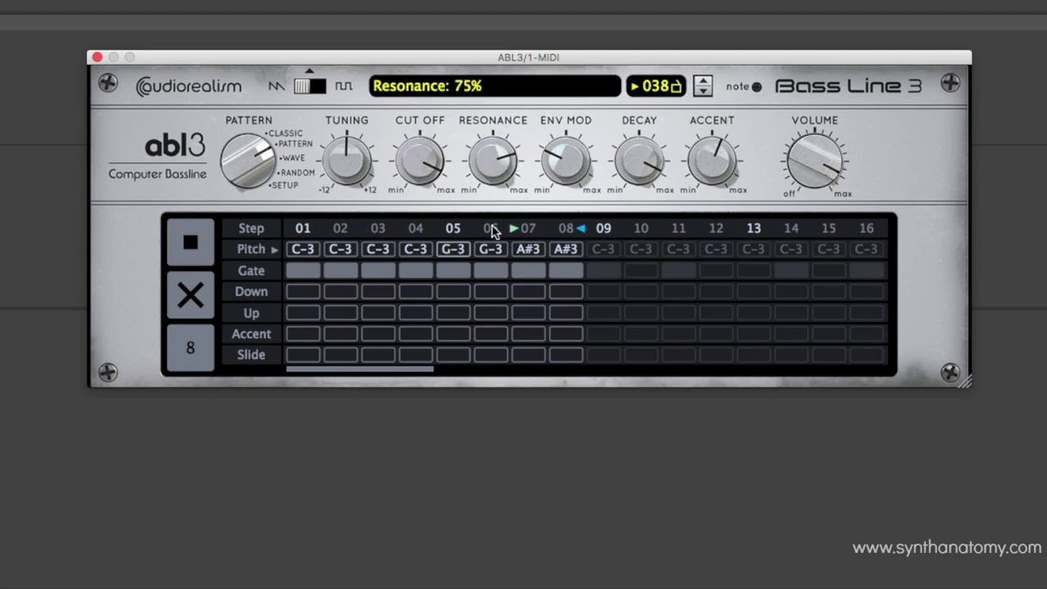
scroll(494, 160, down, 4)
scroll(419, 160, down, 14)
Raise the envelope modulation, switch the waveform to square with the cutoff at 66%, and stop playback.
drag(573, 174, 342, 70)
click(311, 86)
drag(421, 177, 435, 144)
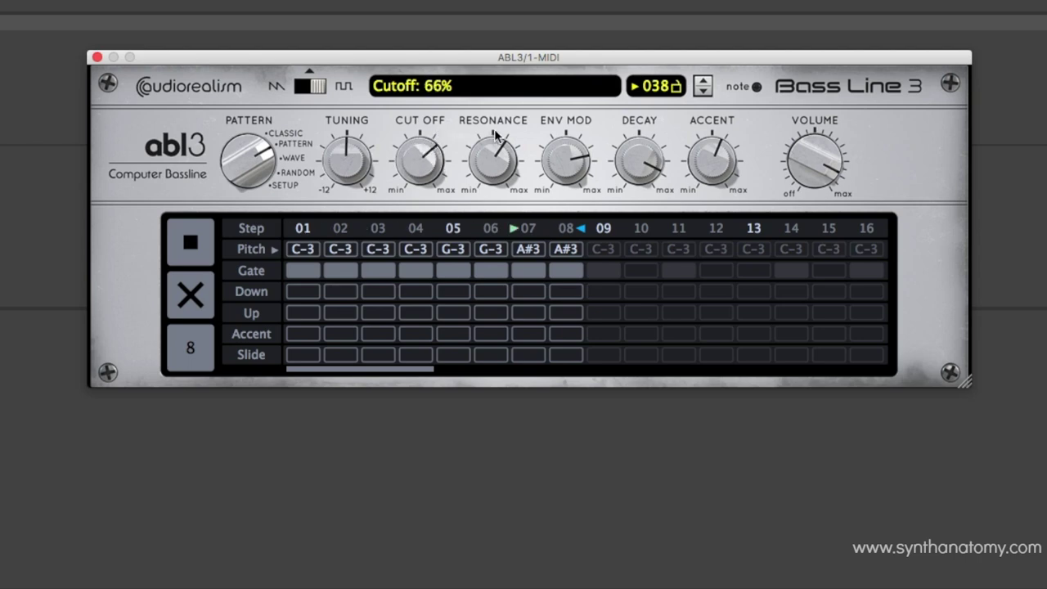
key(space)
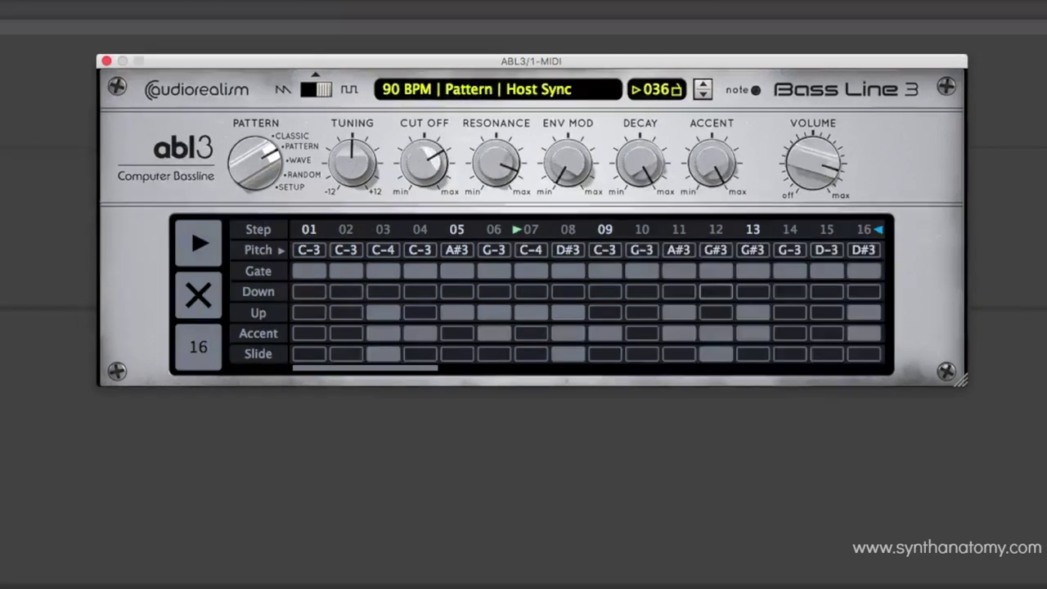
Start playback of pattern 036 and sweep the cutoff to 90%, 55% and 73% with slightly more resonance.
key(space)
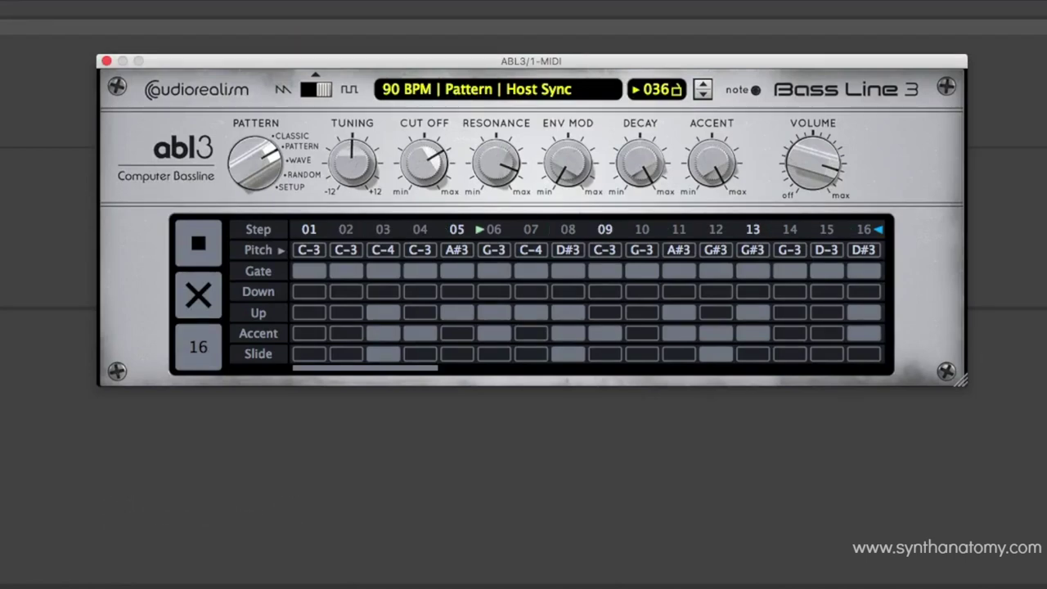
mouse_move(448, 148)
mouse_down()
mouse_move(442, 167)
mouse_move(448, 135)
mouse_up()
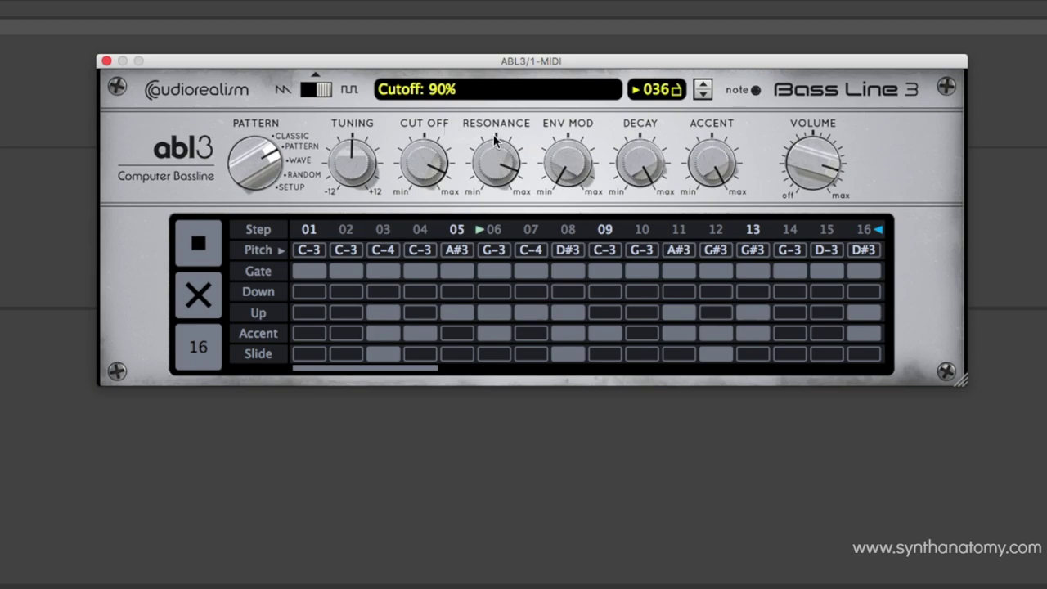
drag(496, 148, 497, 141)
drag(435, 165, 418, 238)
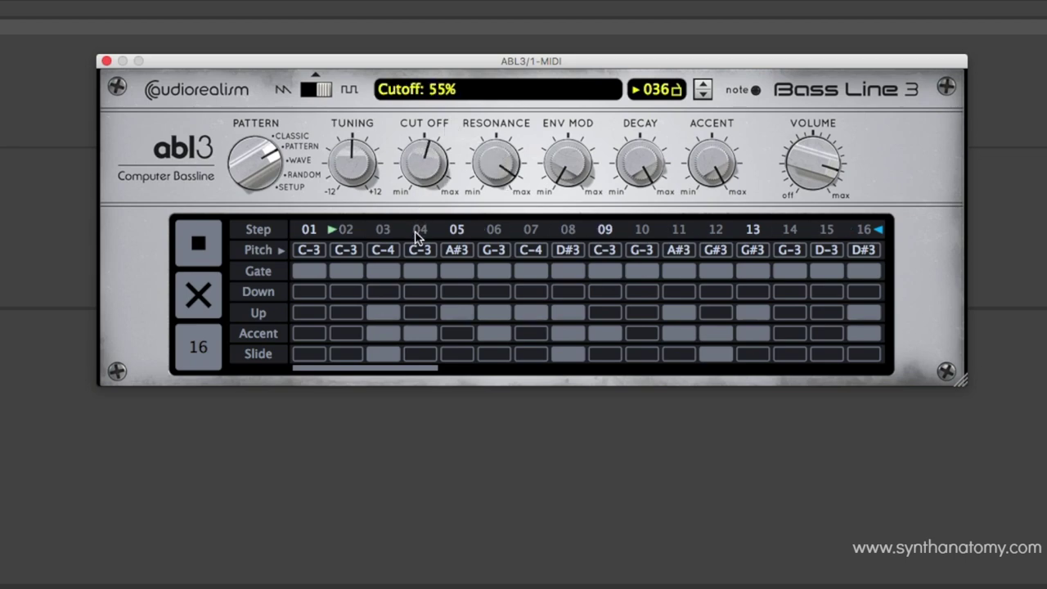
mouse_move(423, 162)
mouse_down()
mouse_move(418, 181)
mouse_move(438, 140)
mouse_move(427, 144)
mouse_move(432, 123)
mouse_up()
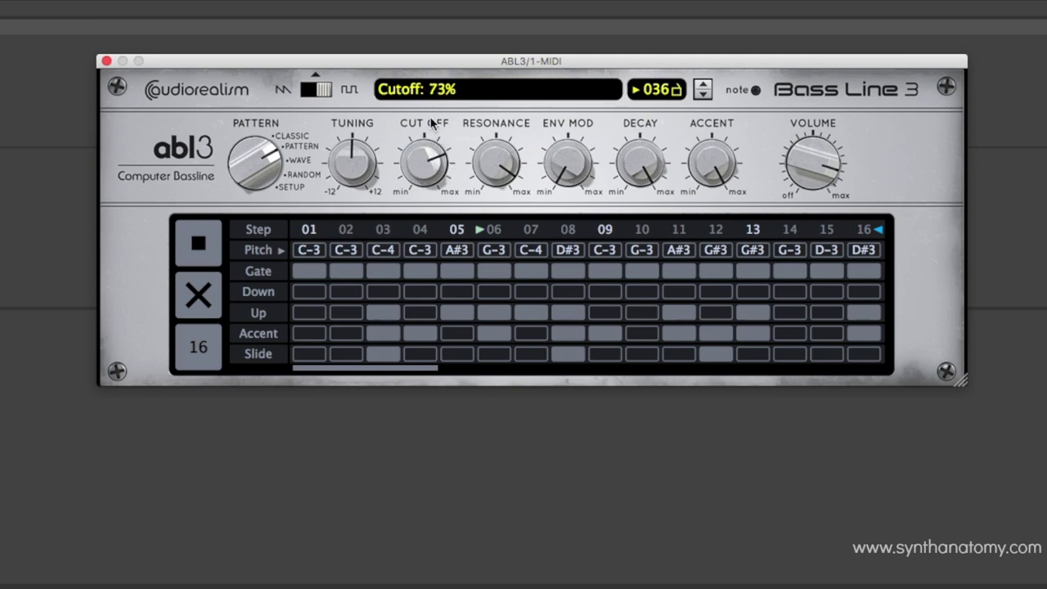
Set the envelope modulation to 73%, then sweep the cutoff down to 34% and back up while adjusting accent and resonance.
mouse_move(565, 160)
mouse_down()
mouse_move(579, 28)
mouse_move(530, 22)
mouse_up()
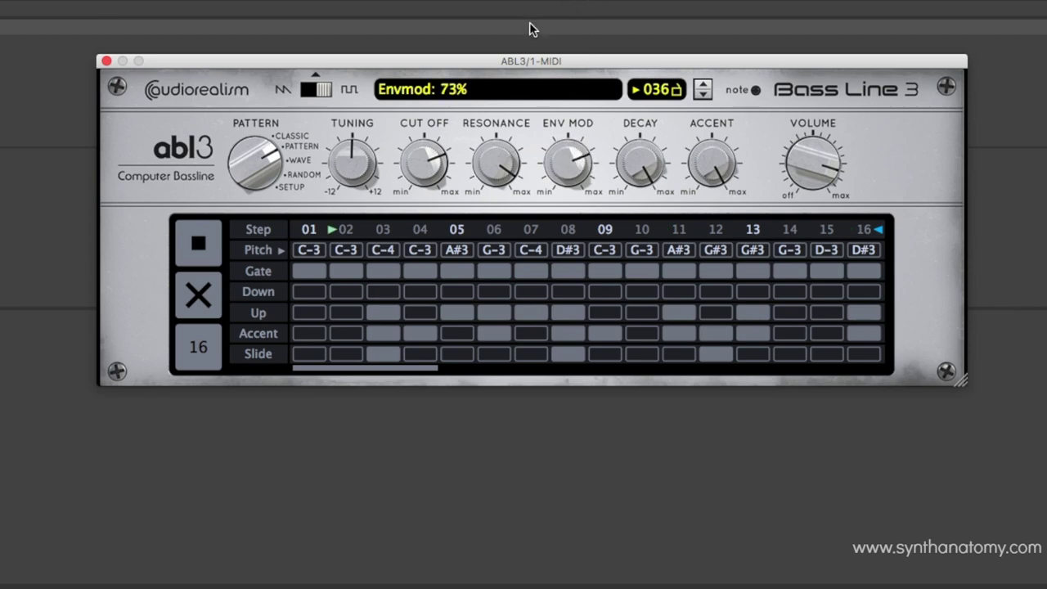
drag(430, 184, 412, 250)
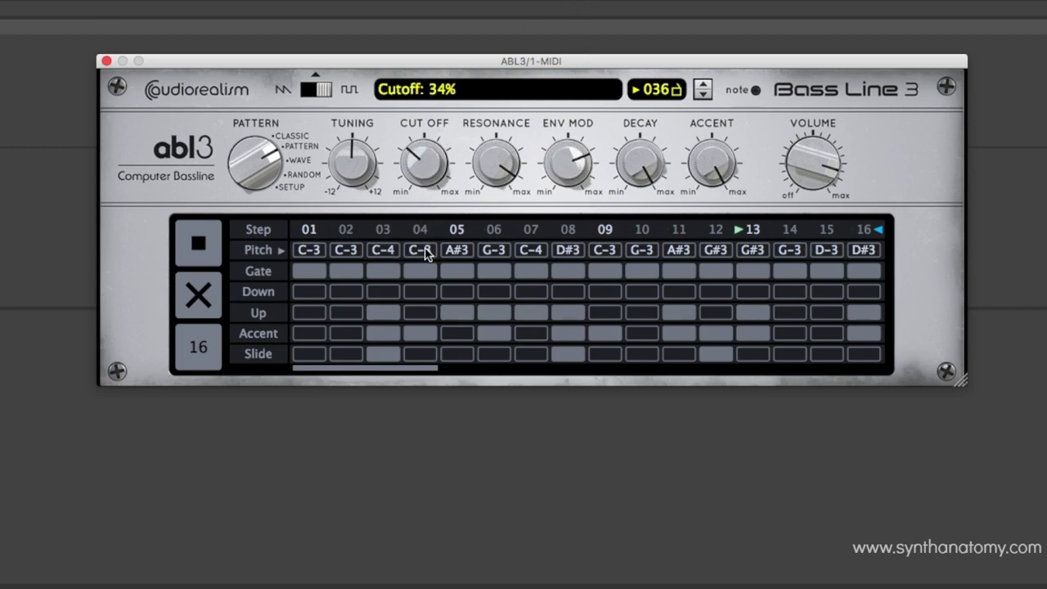
mouse_move(419, 158)
mouse_down()
mouse_move(419, 195)
mouse_move(440, 135)
mouse_up()
drag(710, 168, 634, 234)
drag(529, 184, 510, 141)
drag(442, 168, 452, 92)
Lower the resonance to about a quarter, raise the decay and accent, and sweep the cutoff up and back down.
drag(495, 159, 495, 319)
drag(415, 166, 434, 112)
drag(655, 173, 650, 97)
drag(695, 164, 691, 118)
drag(441, 162, 425, 274)
Switch the waveform to saw, dip the cutoff to 25% and back up, and raise the resonance to 100%.
click(301, 91)
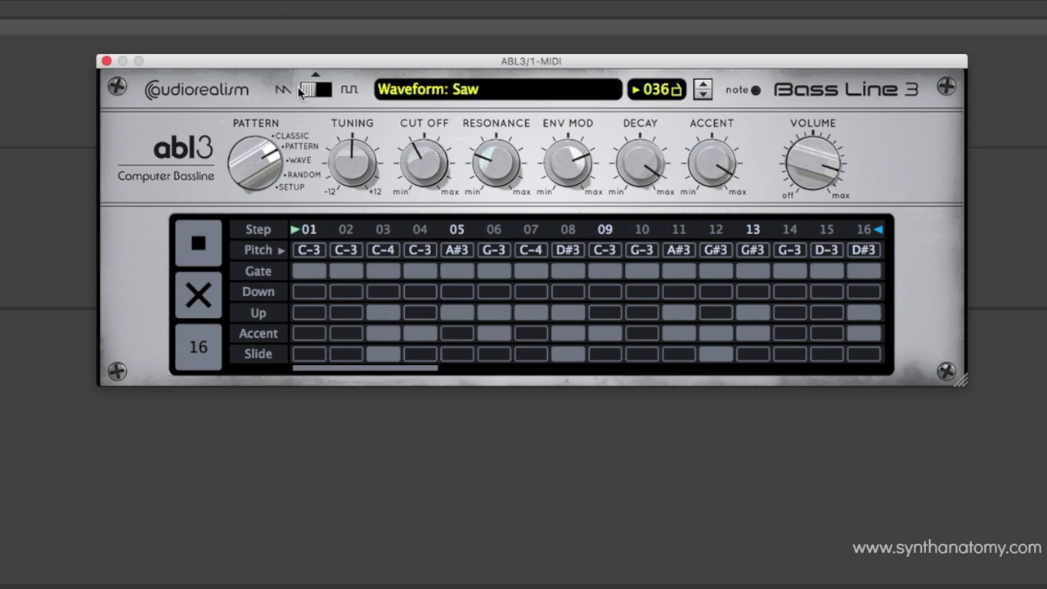
drag(425, 161, 424, 195)
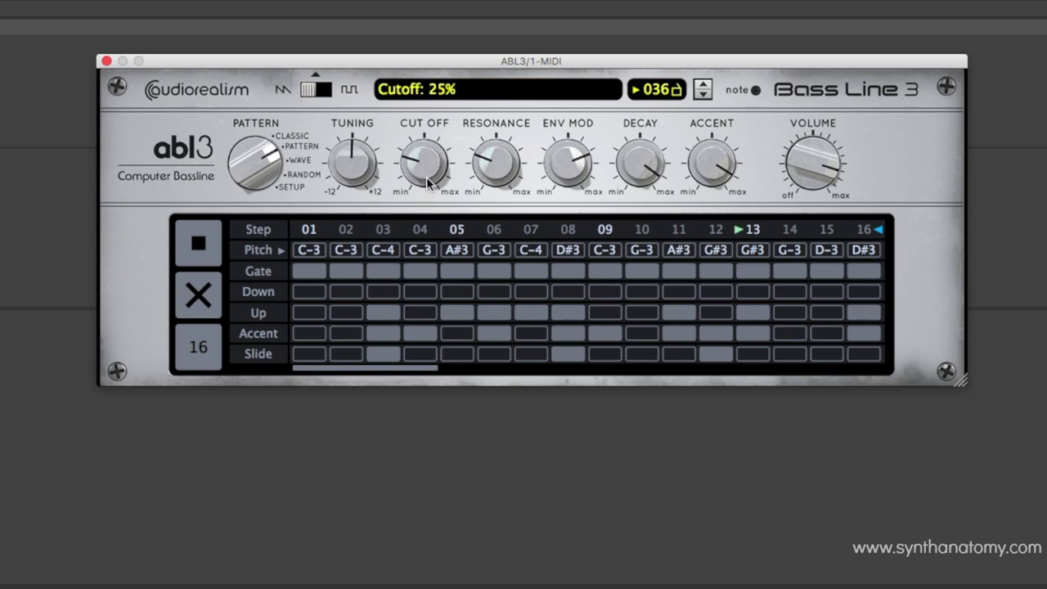
drag(431, 178, 431, 151)
drag(496, 163, 507, 36)
drag(508, 159, 489, 90)
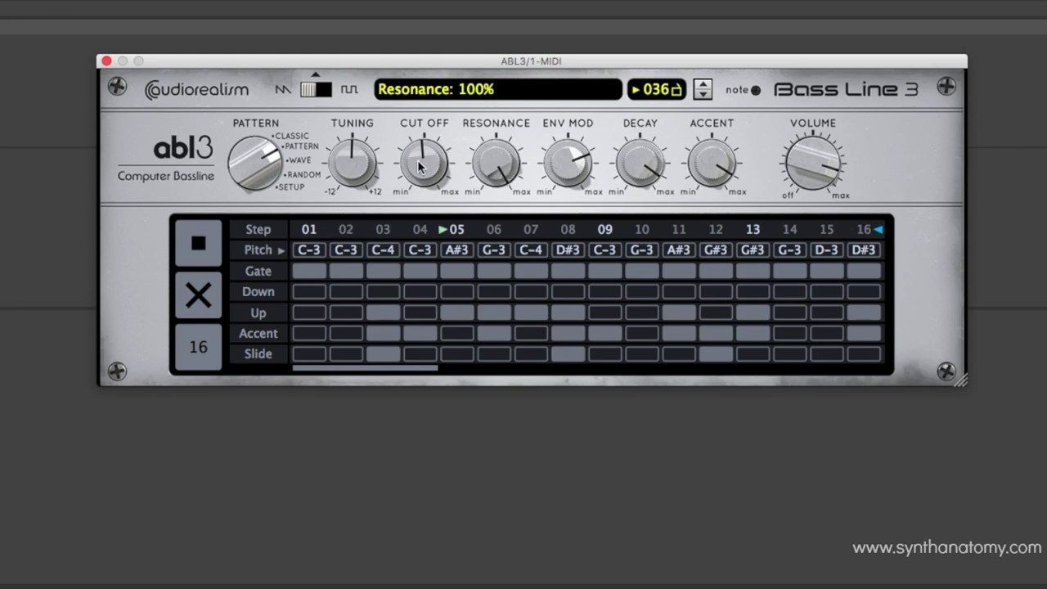
Set the envelope modulation to 86%, lower the resonance, and sweep the cutoff down, past 65% and back to 50%.
drag(419, 166, 435, 216)
drag(561, 177, 578, 132)
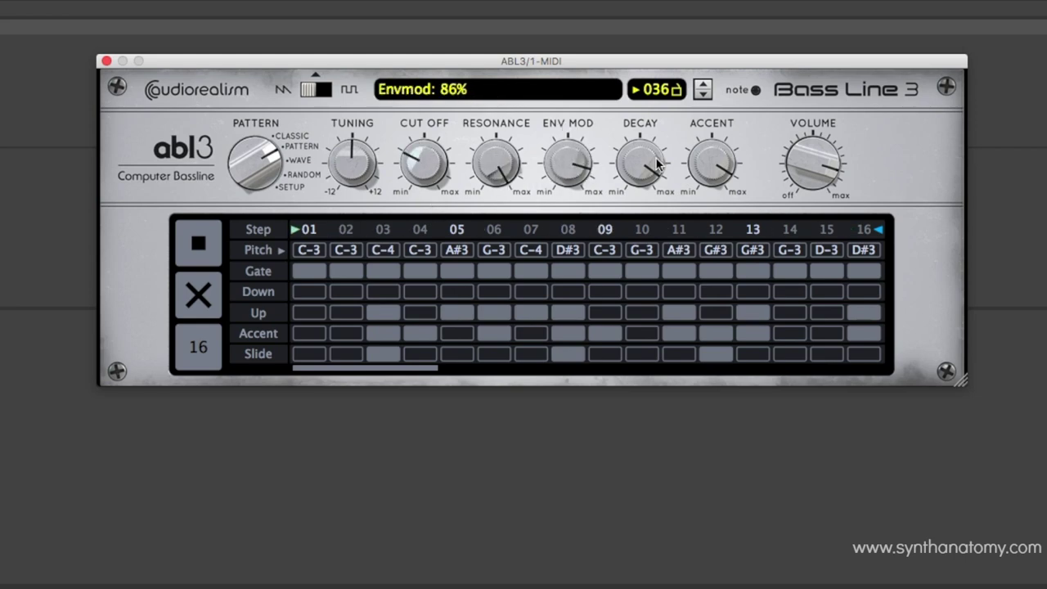
drag(430, 142, 458, 84)
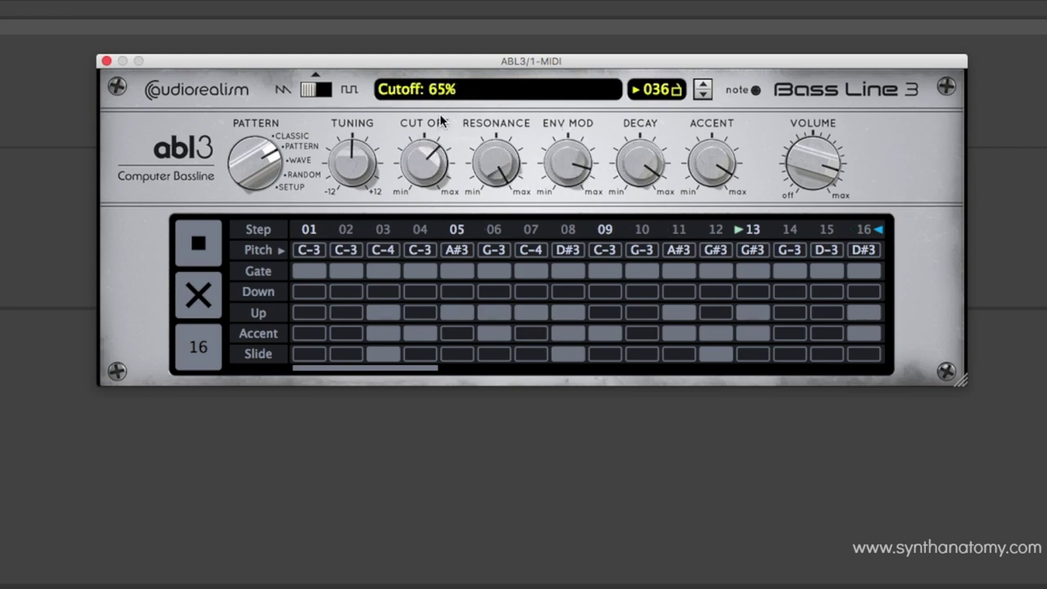
drag(439, 162, 424, 229)
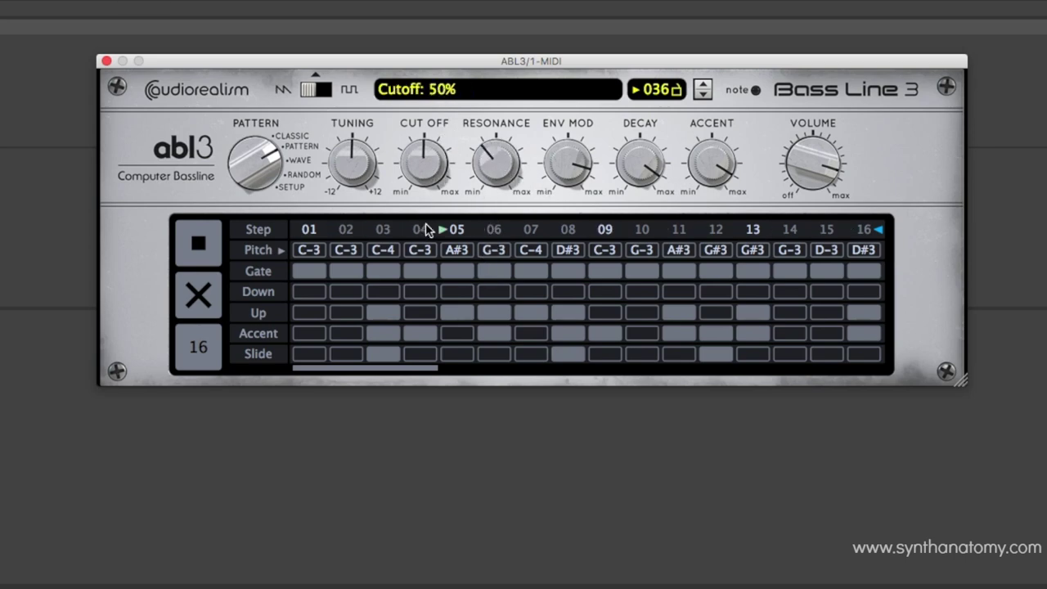
Rebalance the envelope modulation, decay and accent, raise the resonance, and lower the cutoff to 25%.
drag(591, 168, 645, 233)
drag(720, 155, 608, 146)
drag(501, 158, 552, 51)
drag(426, 158, 431, 213)
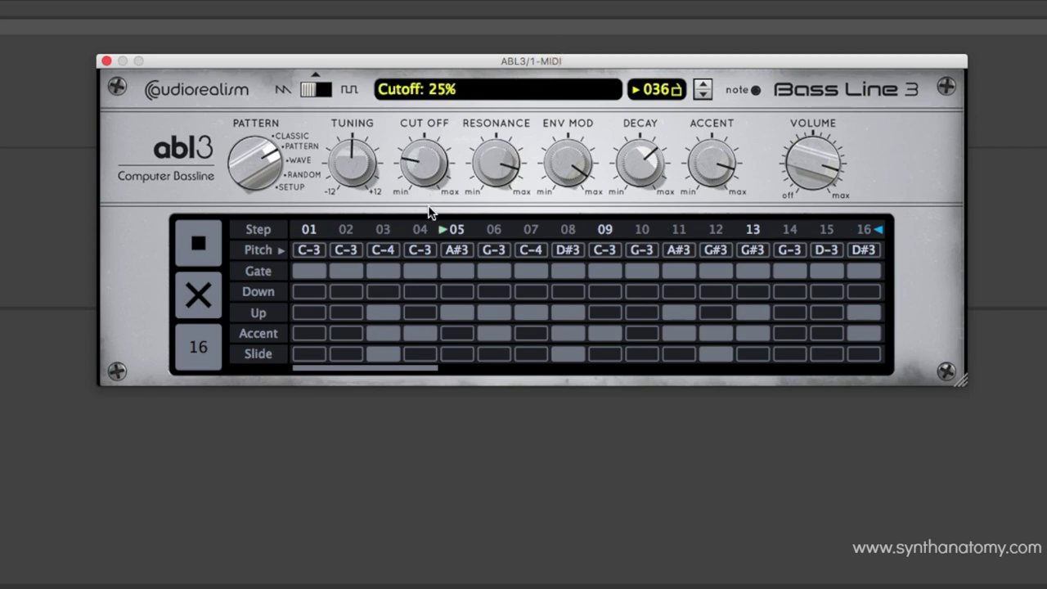
Sweep the cutoff and resonance up, with resonance at 94%, pull both down, and bring the cutoff to 49%.
drag(430, 213, 459, 74)
drag(489, 130, 549, 164)
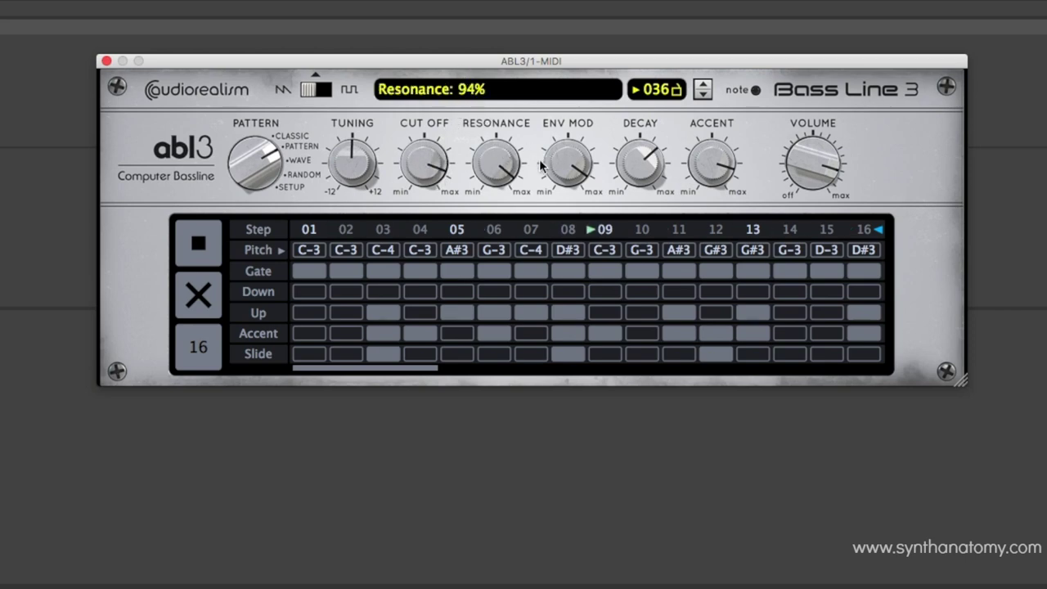
drag(442, 167, 420, 306)
drag(489, 173, 432, 317)
drag(477, 184, 439, 133)
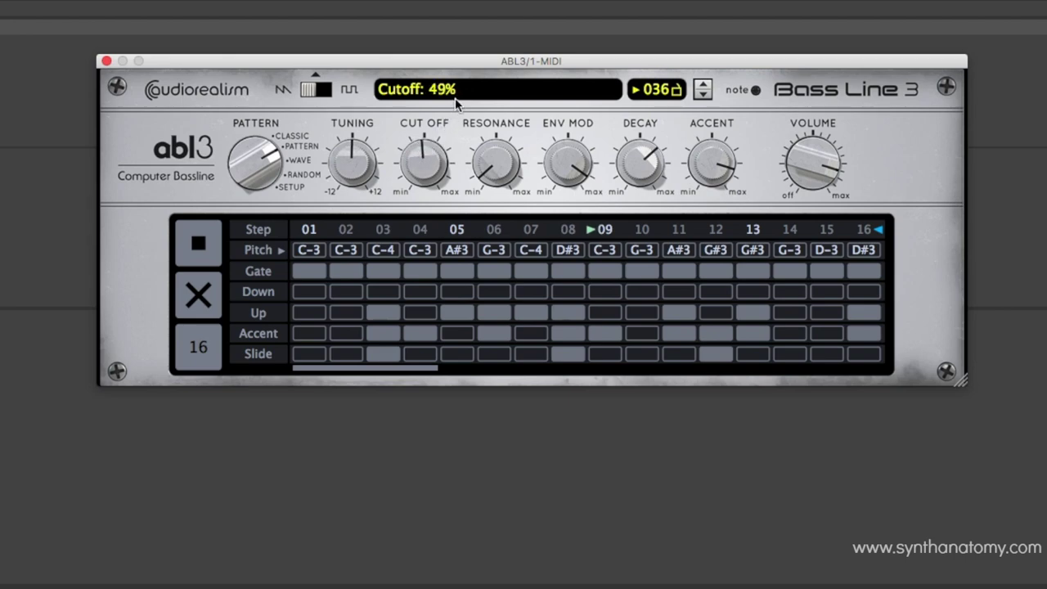
Lower the accent to 61%, the decay to the middle and the envelope modulation to 64%.
drag(713, 166, 702, 220)
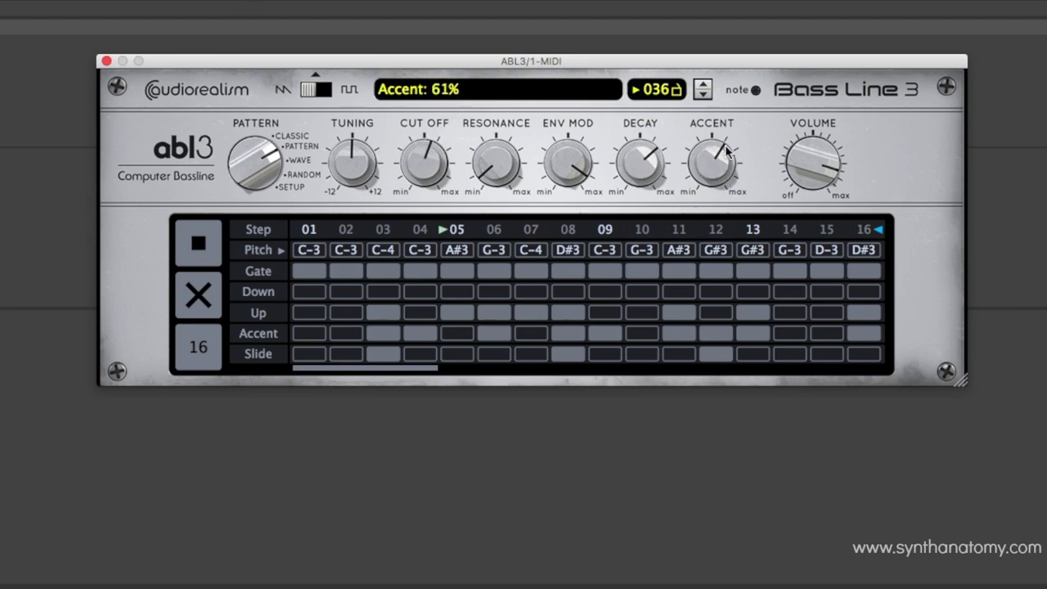
drag(668, 170, 641, 205)
drag(572, 164, 548, 211)
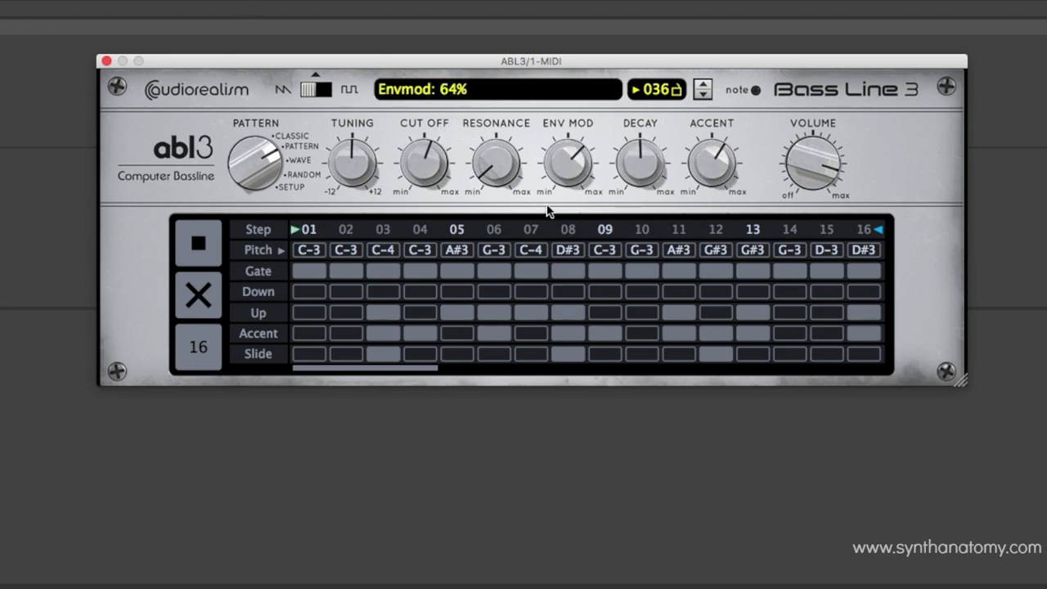
Raise the resonance, lower the cutoff to 29%, and switch to the square waveform with the cutoff at 16%.
drag(502, 165, 419, 217)
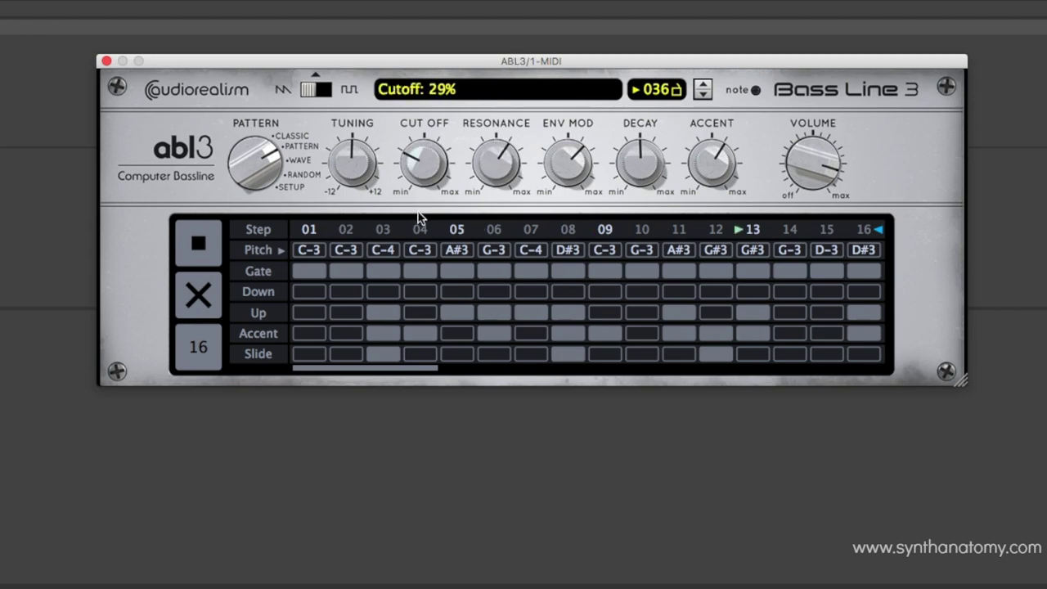
click(332, 94)
mouse_move(421, 155)
mouse_down()
mouse_move(475, 43)
mouse_move(445, 187)
mouse_up()
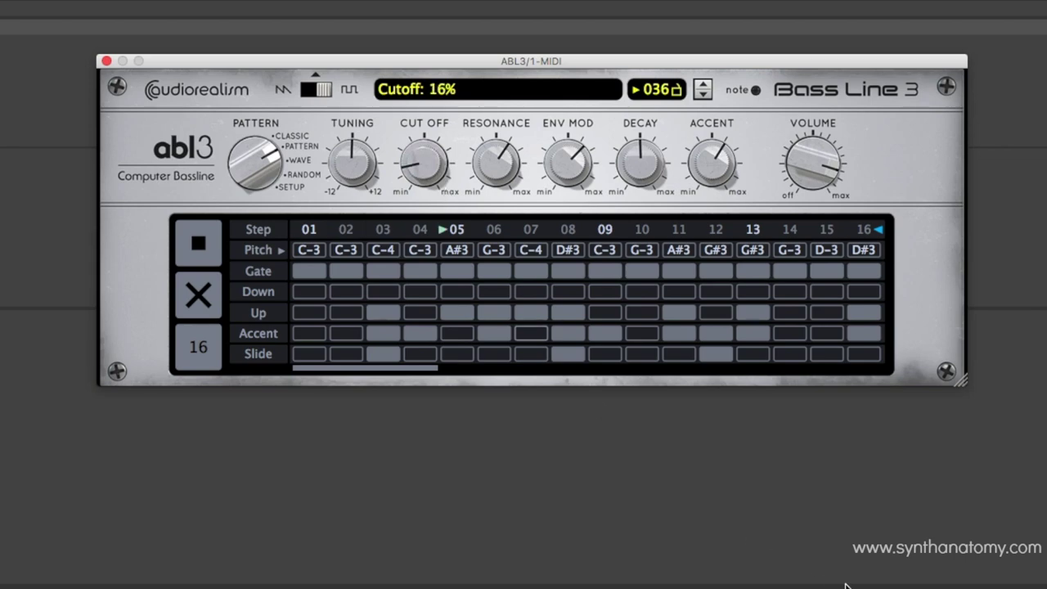
Play the 16-step pattern starting on G-3, sweeping the cutoff to 91%, raising the resonance past 78%, and lowering the cutoff to 40%.
key(space)
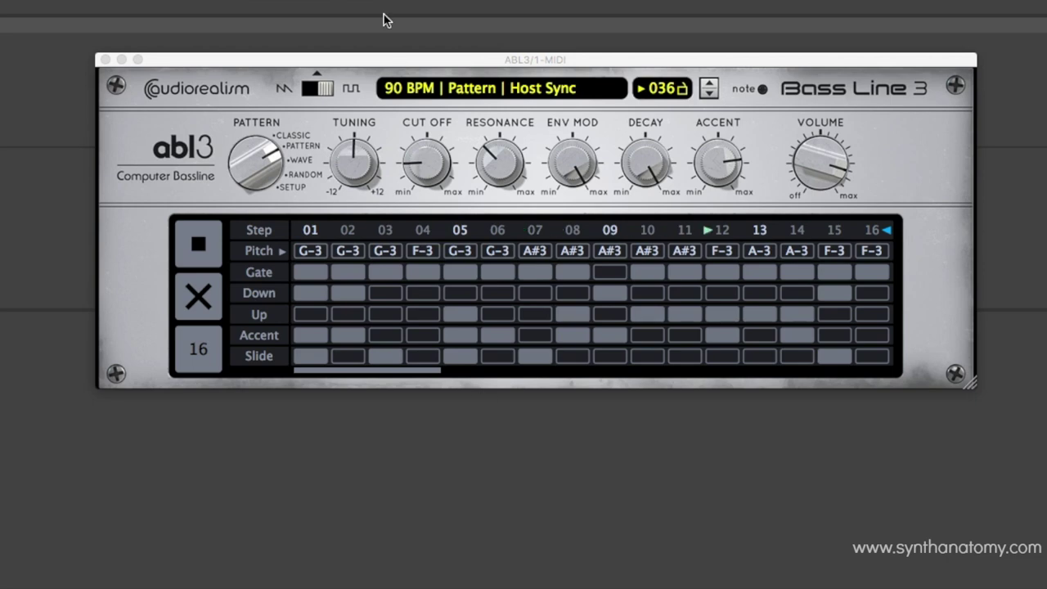
drag(423, 168, 454, 69)
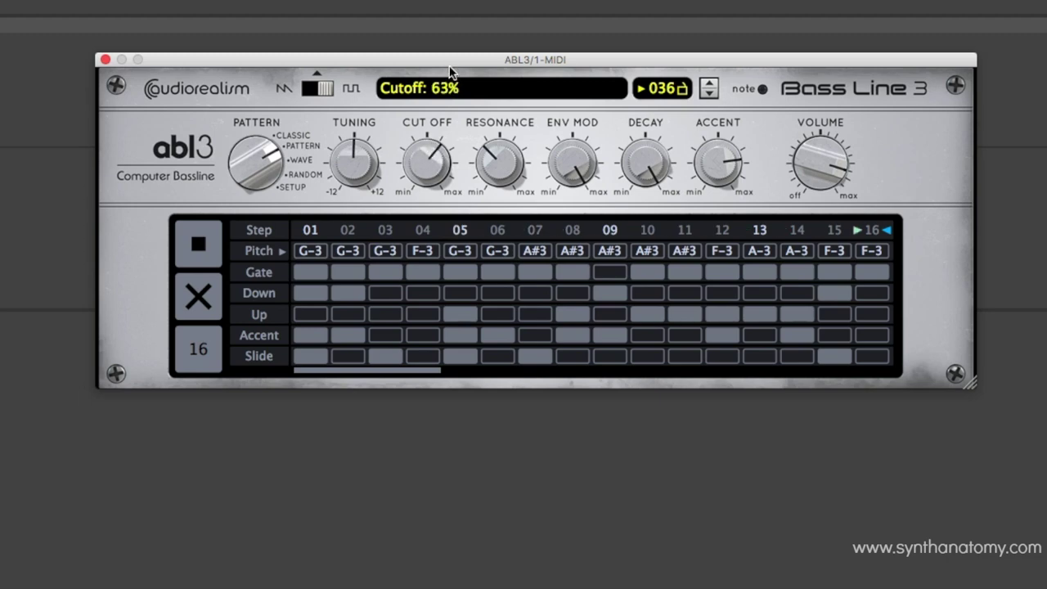
drag(419, 176, 465, 124)
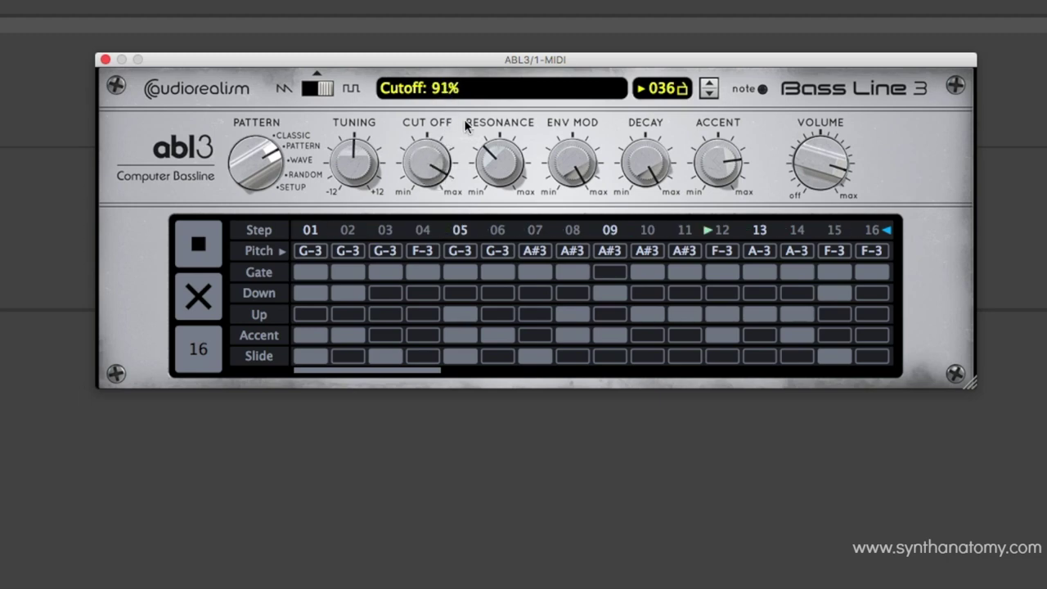
drag(503, 162, 528, 64)
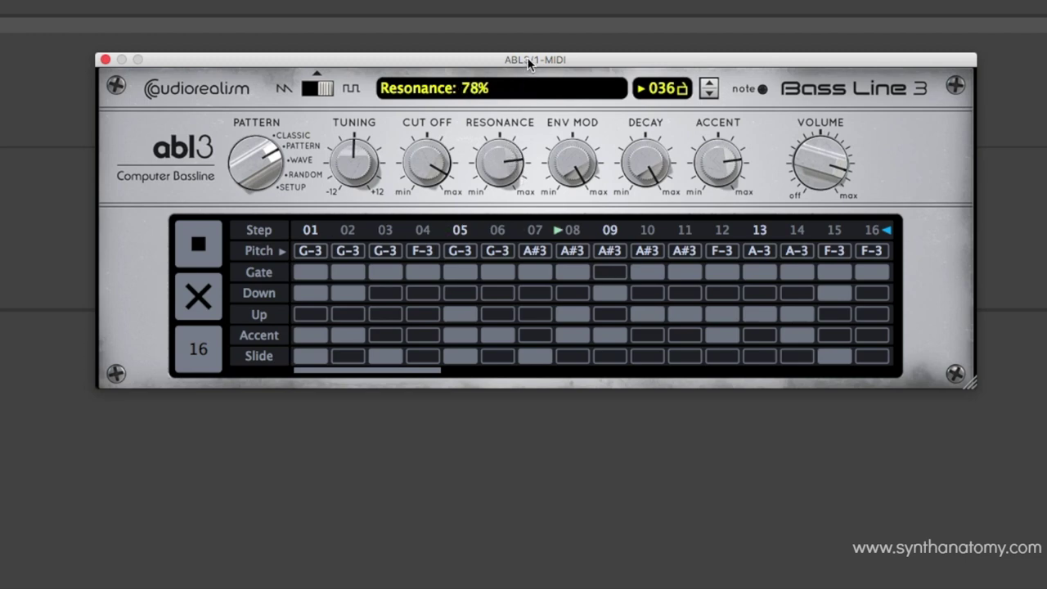
drag(461, 141, 429, 222)
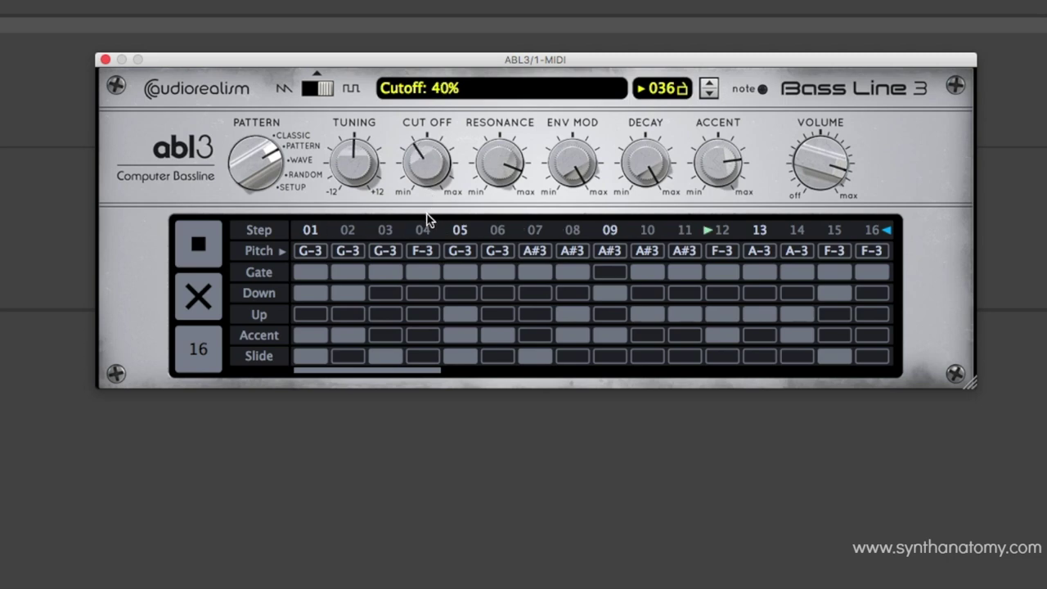
Sweep the cutoff down through 21% to 0% and raise it past the middle while the G-3 pattern plays.
drag(425, 181, 425, 218)
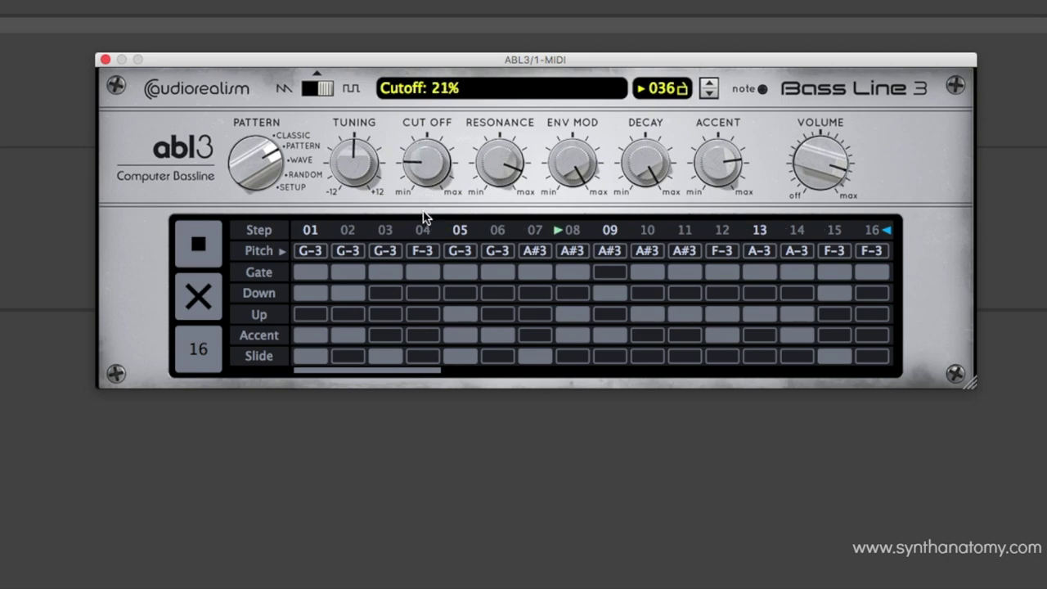
drag(423, 163, 430, 211)
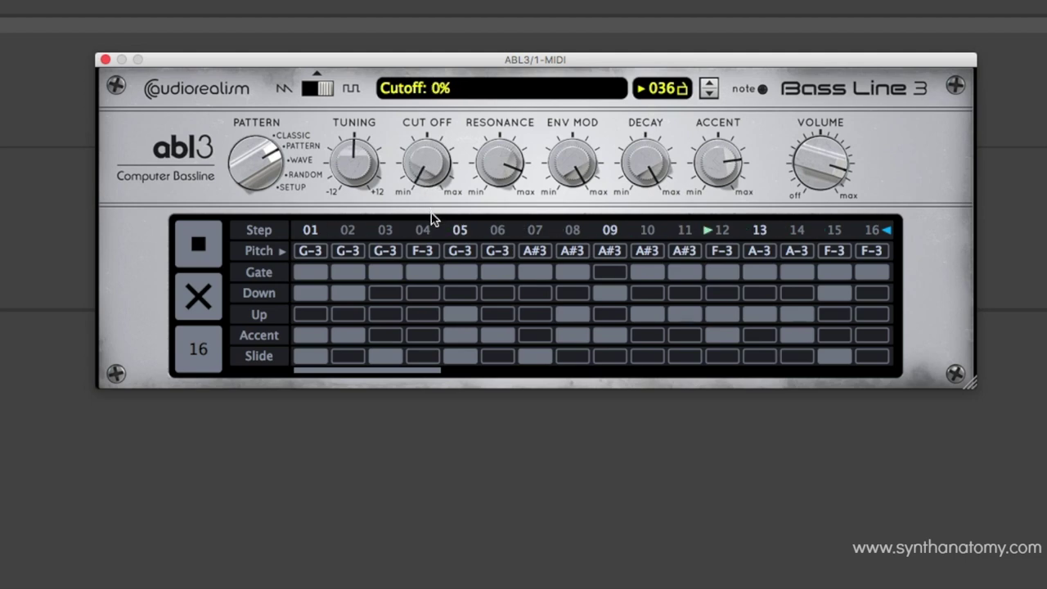
drag(432, 219, 446, 72)
Lower the envelope modulation, set the decay to 62%, bring the resonance to the middle, and reduce the cutoff to 23%.
drag(557, 158, 572, 246)
drag(645, 160, 642, 246)
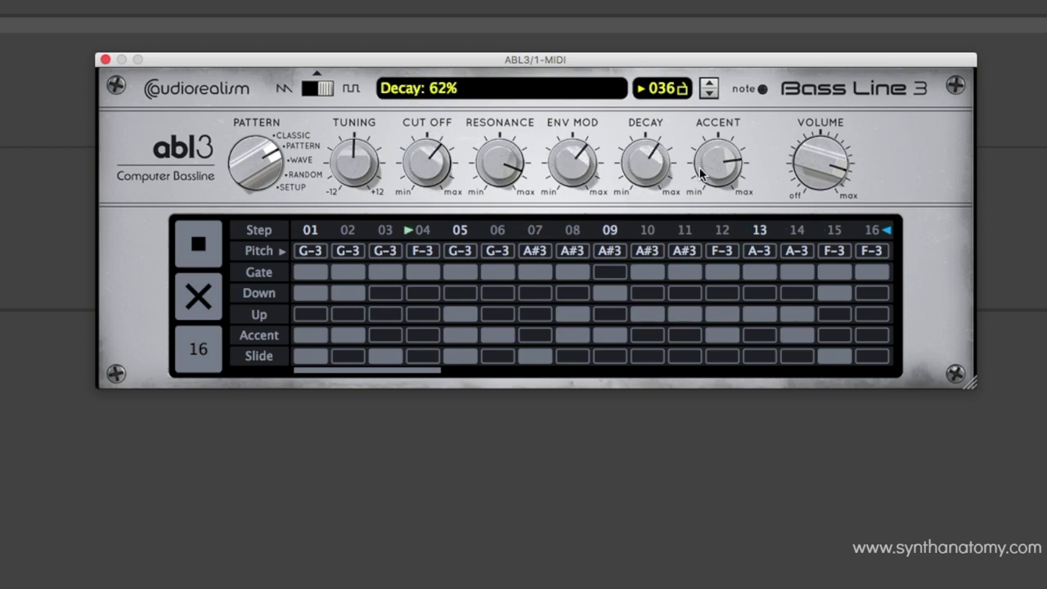
drag(532, 155, 499, 237)
drag(434, 182, 381, 239)
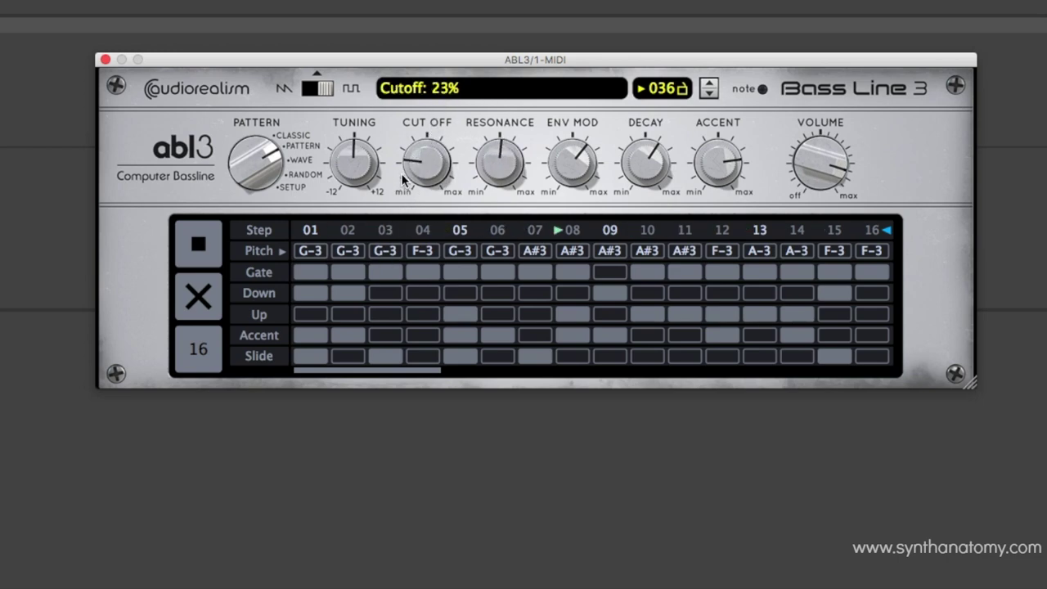
Open the cutoff almost fully, raise the resonance, and set the envelope modulation to 88%.
drag(419, 158, 453, 11)
drag(428, 152, 429, 144)
drag(500, 155, 534, 82)
drag(573, 156, 599, 105)
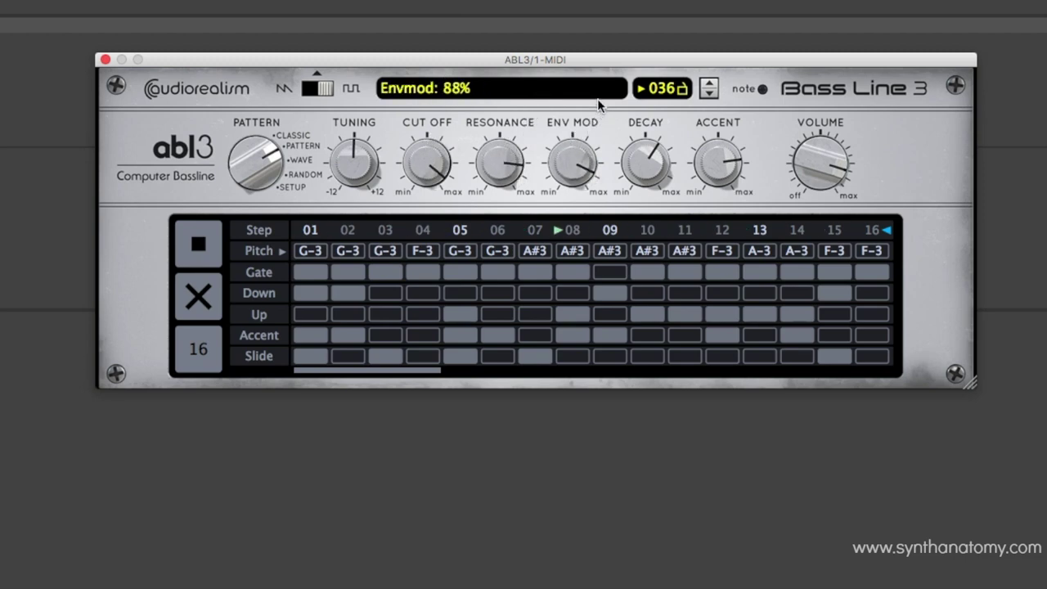
Raise the decay and accent, pull the cutoff down, and switch to the saw waveform.
drag(637, 150, 673, 82)
drag(718, 155, 720, 122)
drag(443, 151, 422, 318)
click(302, 89)
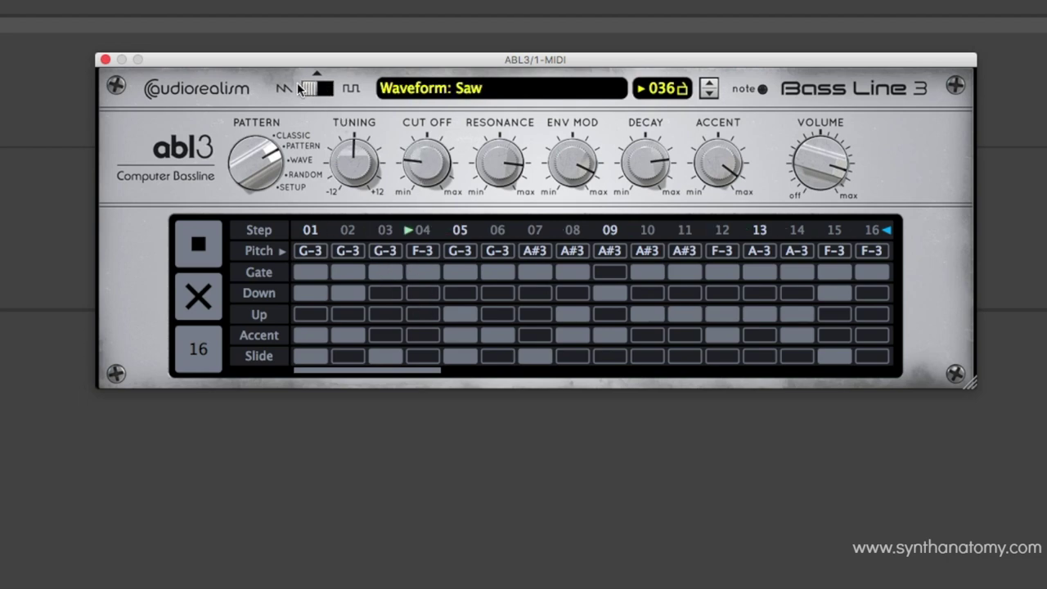
Sweep the cutoff up and down again, lower the resonance and envelope modulation, and set the decay to 84%.
drag(410, 169, 431, 78)
drag(499, 168, 566, 250)
drag(649, 186, 640, 224)
drag(496, 159, 500, 131)
drag(437, 147, 439, 251)
drag(458, 203, 474, 271)
drag(645, 163, 651, 135)
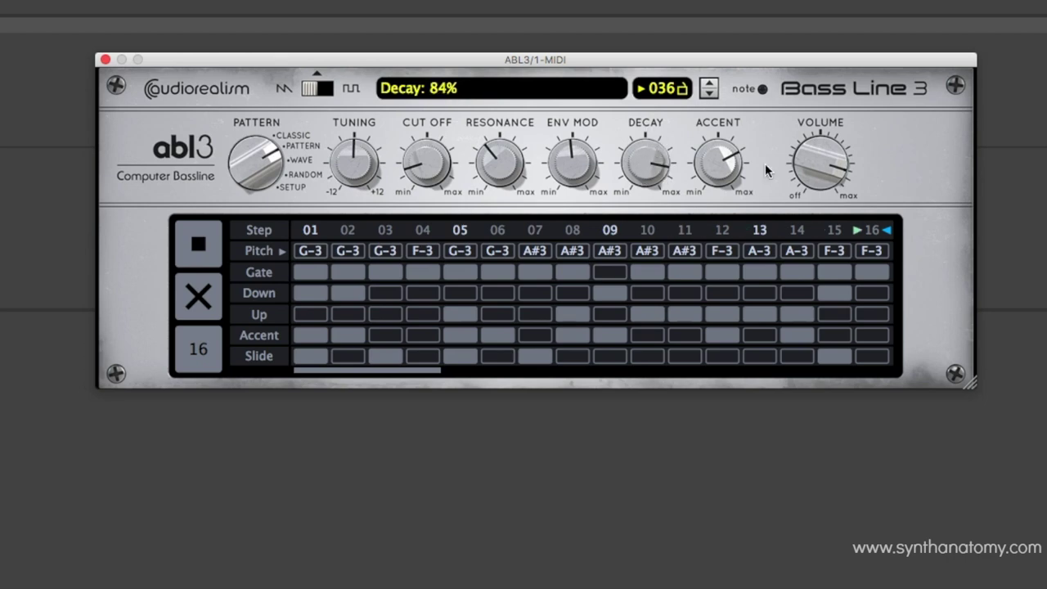
Raise the accent, set the cutoff to 50%, and set the resonance to 64%.
drag(765, 165, 762, 153)
drag(436, 158, 470, 107)
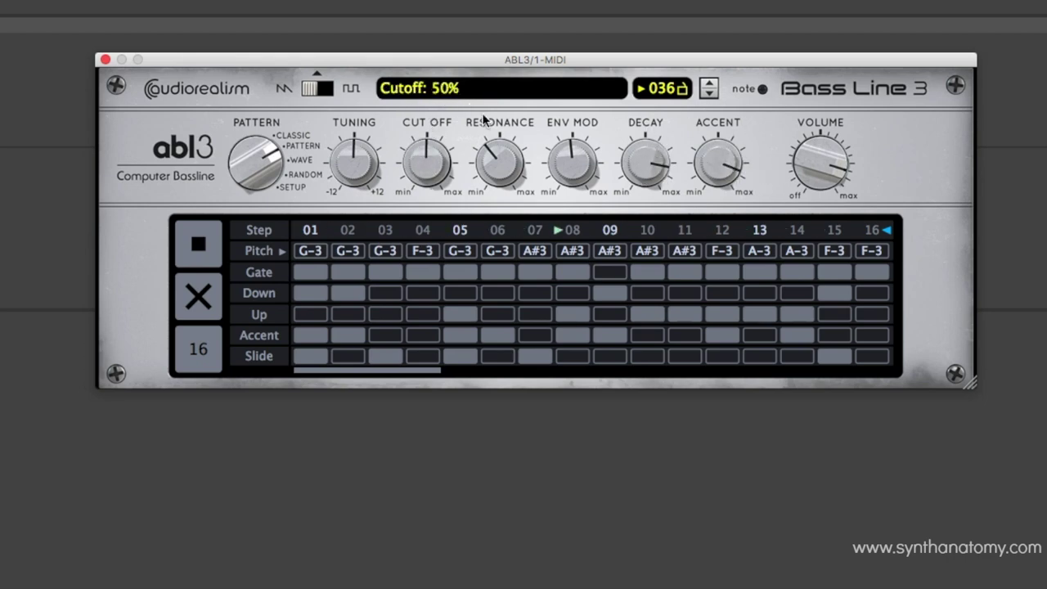
drag(516, 166, 527, 127)
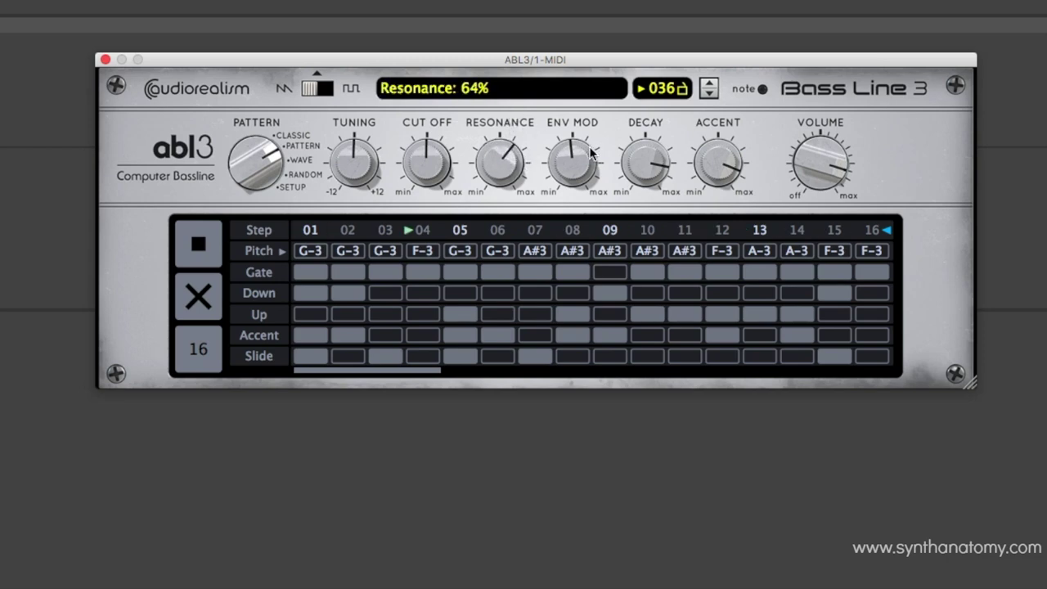
Lower the decay to the middle, raise the envelope modulation, resonance and cutoff, and switch to the square waveform with the cutoff at 26%.
drag(642, 168, 636, 240)
click(571, 166)
drag(571, 166, 499, 127)
drag(427, 164, 457, 72)
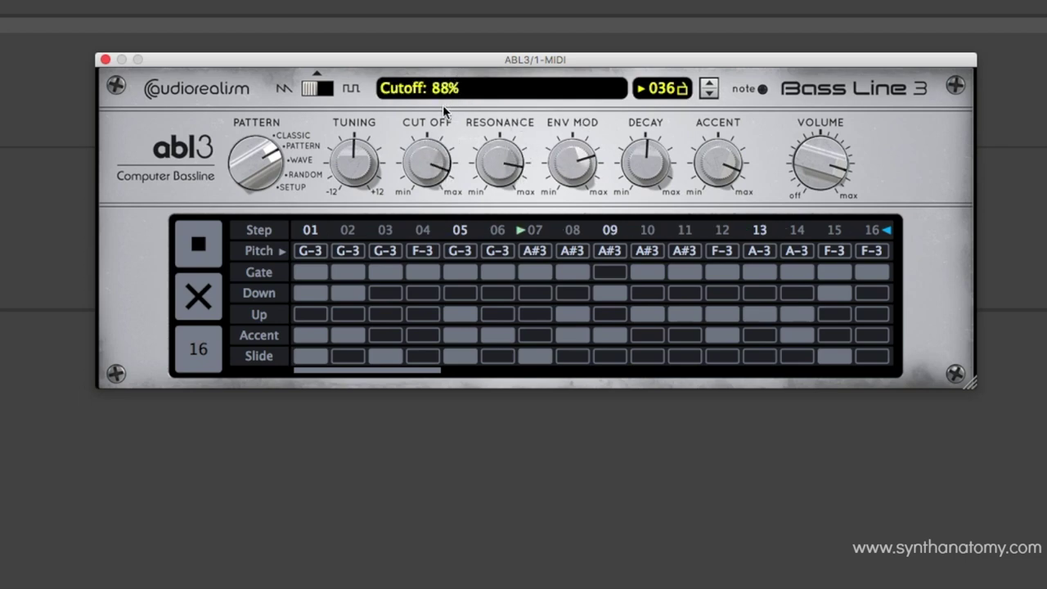
mouse_move(435, 150)
mouse_down()
mouse_move(415, 210)
mouse_move(412, 306)
mouse_move(436, 147)
mouse_up()
click(331, 93)
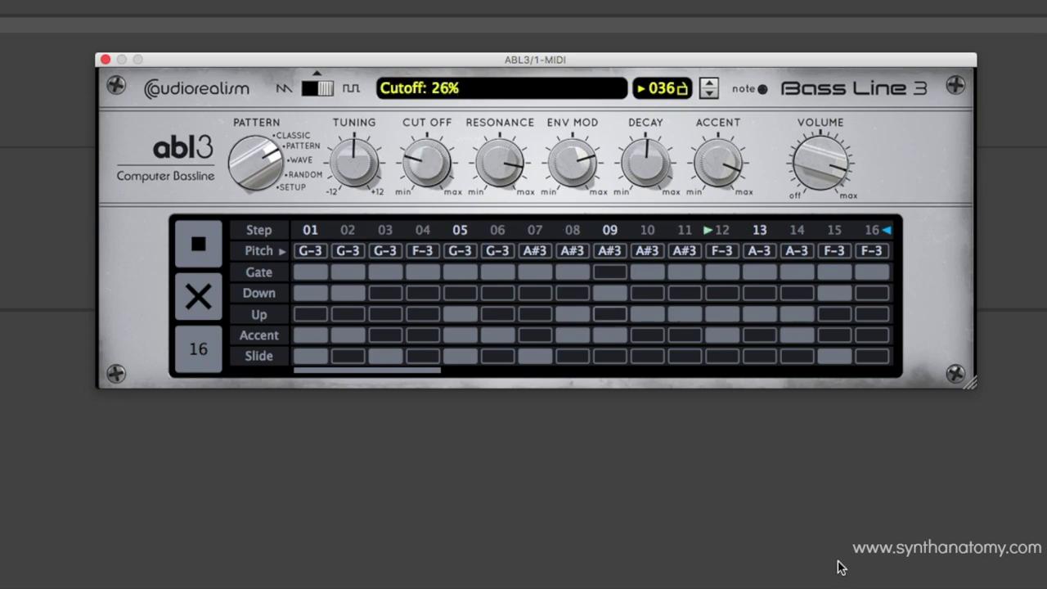